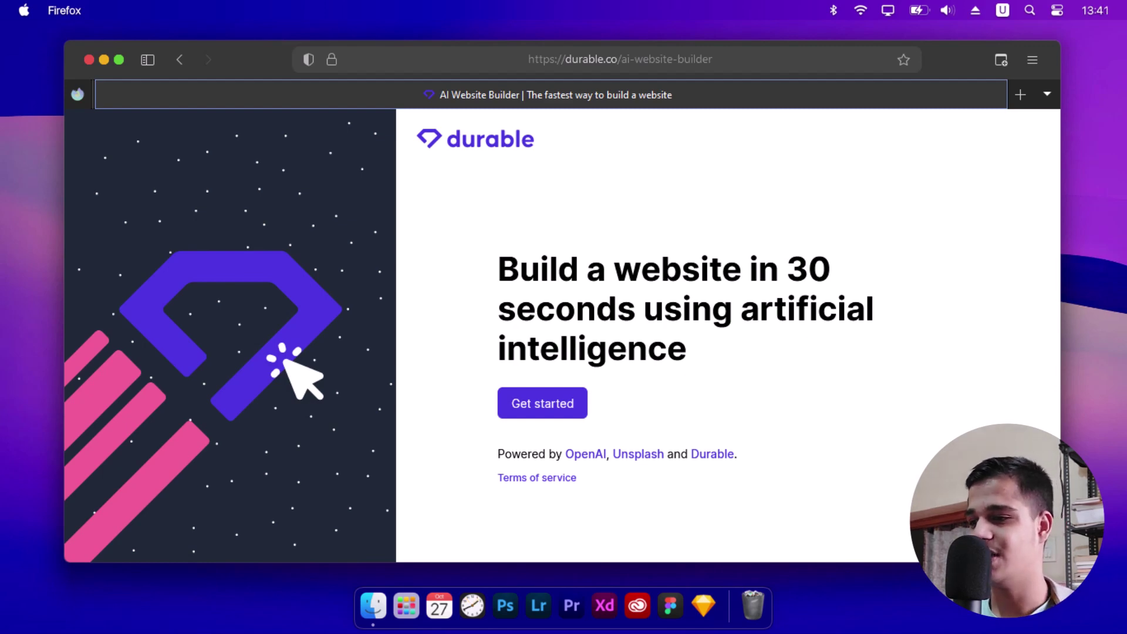
Step: Start a new Durable website with the business idea 'Freelancing' and advance to name suggestions
left_click(546, 403)
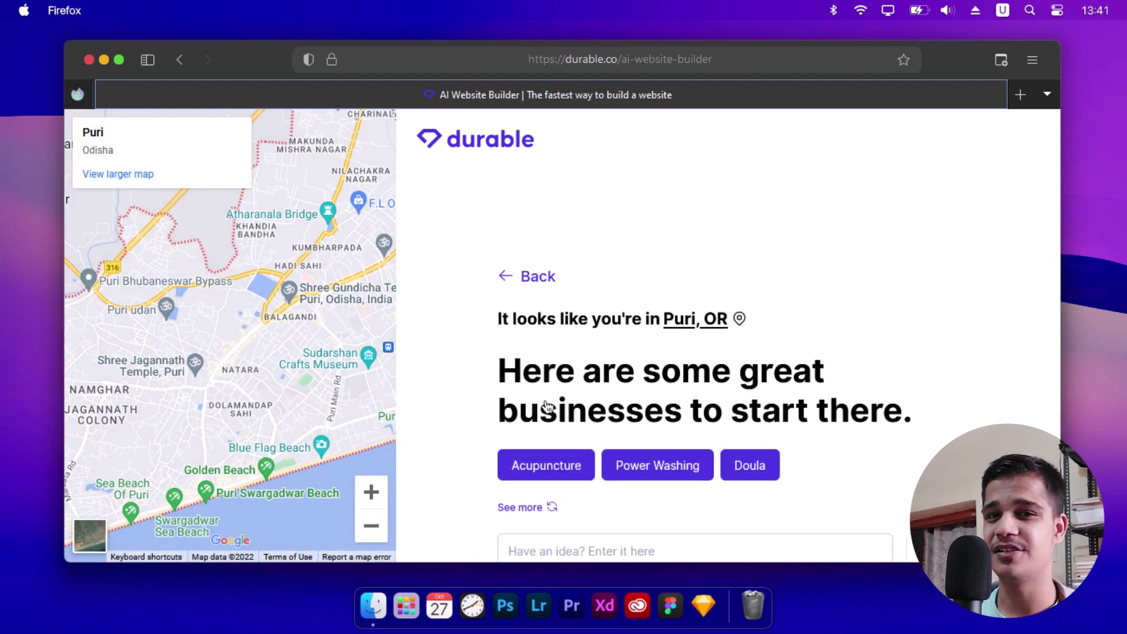
left_click(700, 555)
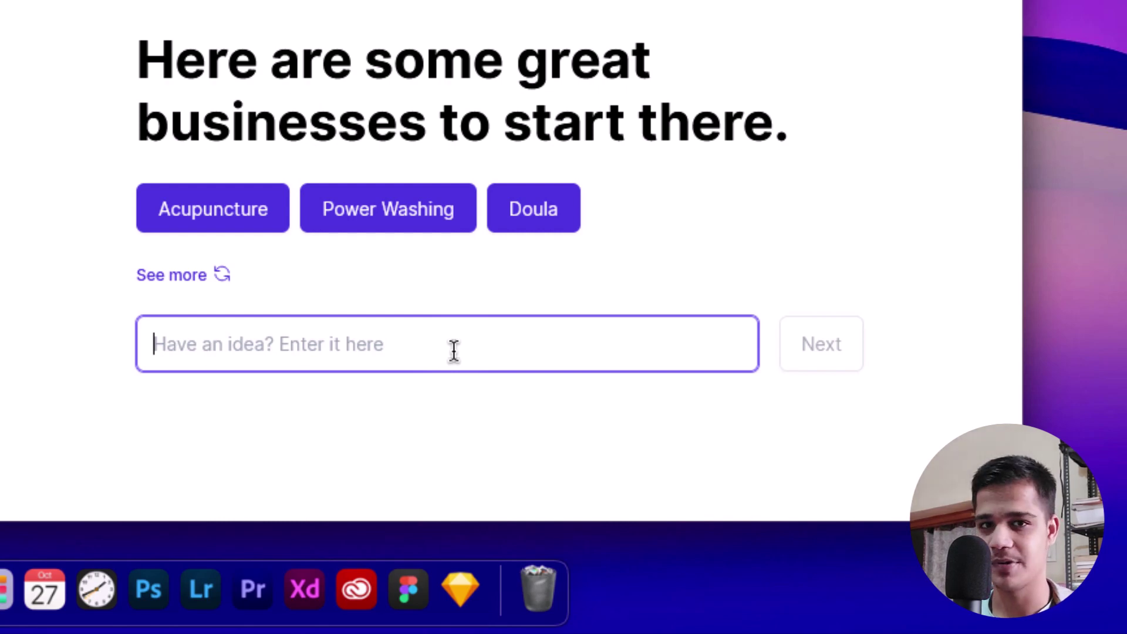
type("Freelancing")
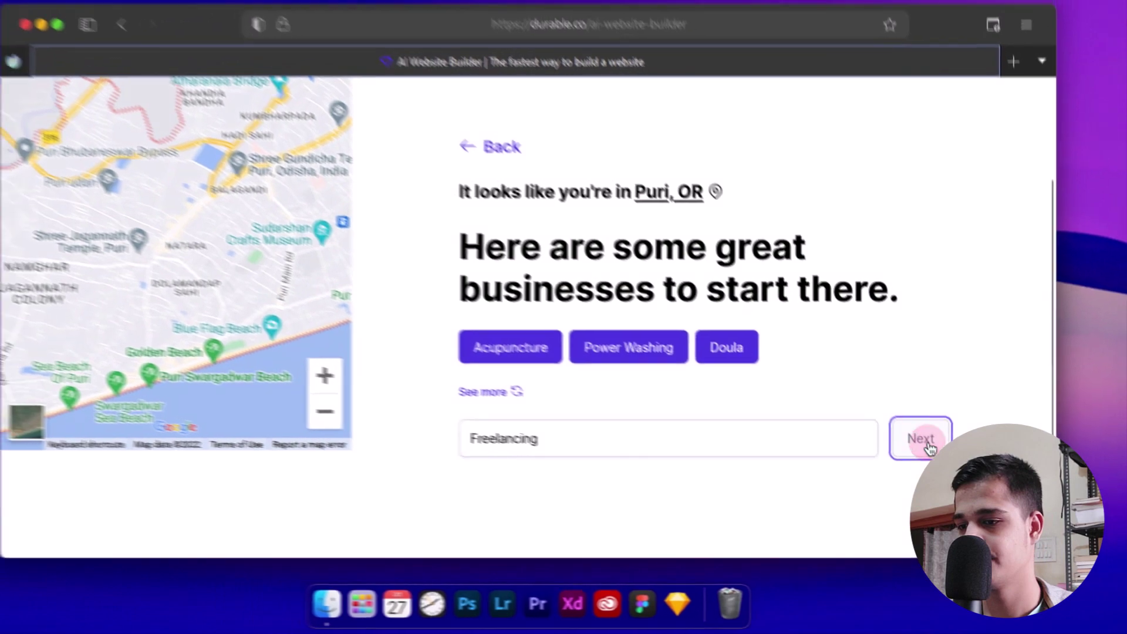
left_click(863, 385)
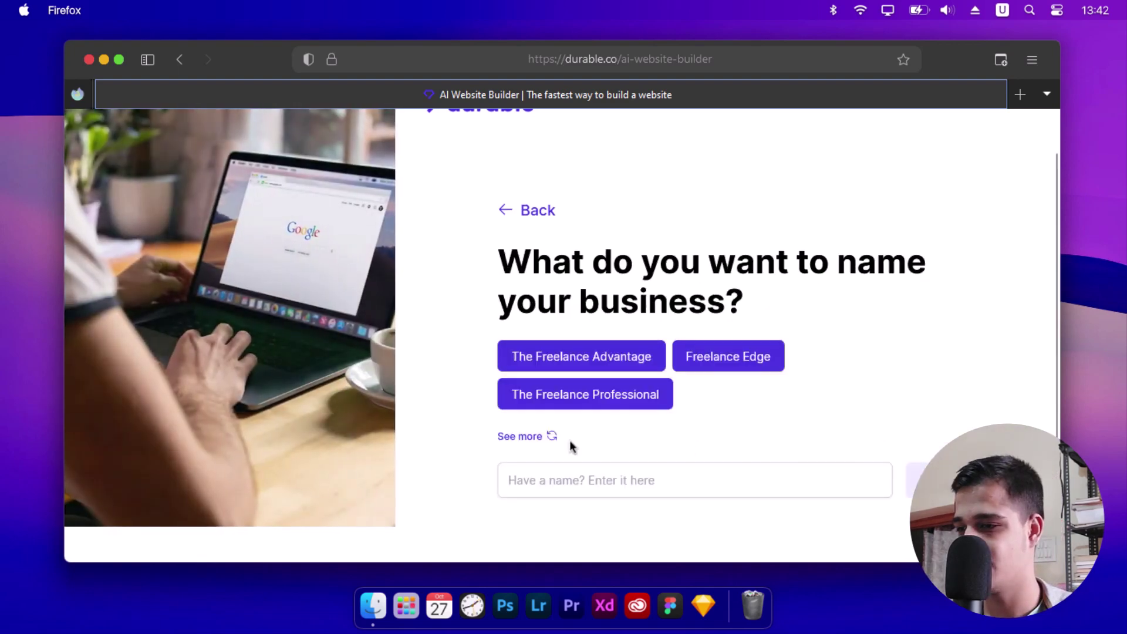
Step: Browse three more sets of name suggestions and choose 'The Freelance Solution'
left_click(506, 443)
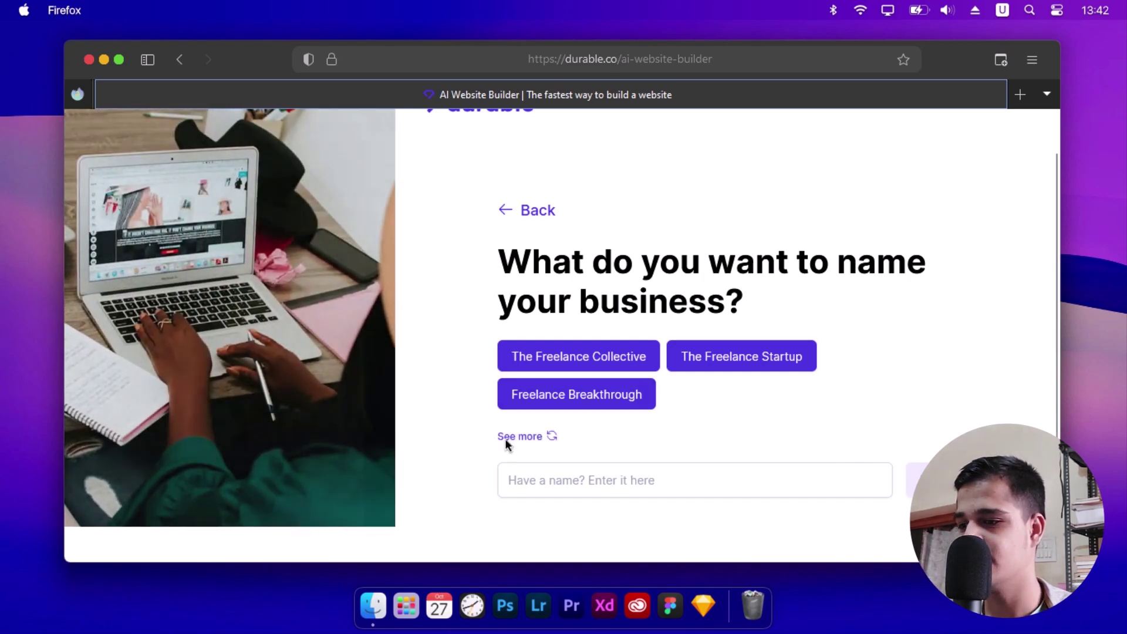
left_click(499, 437)
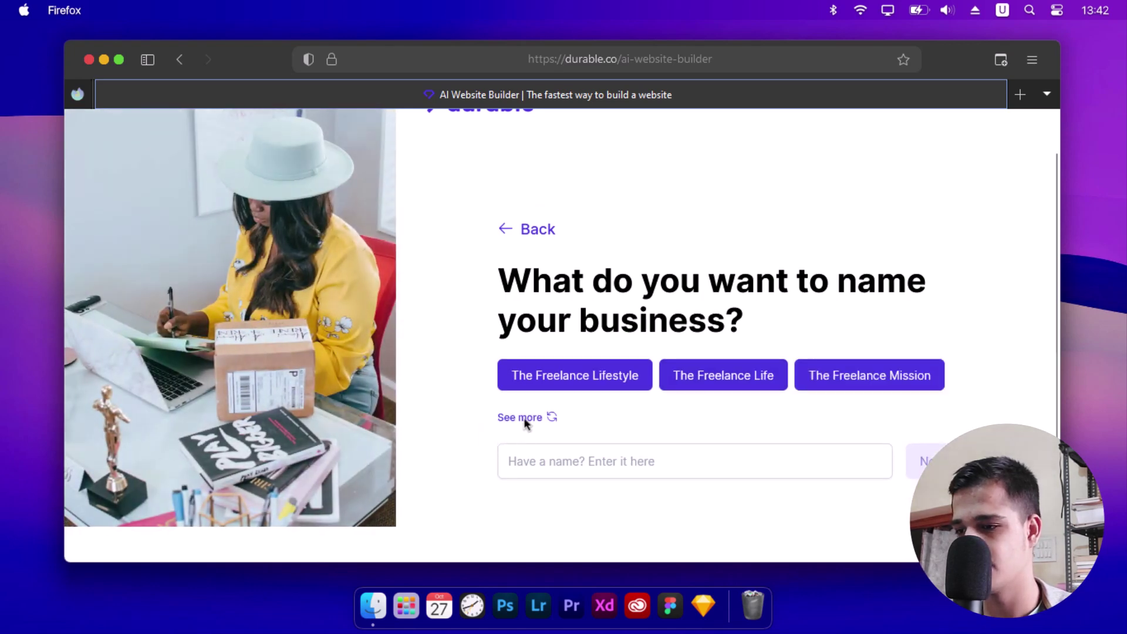
left_click(531, 418)
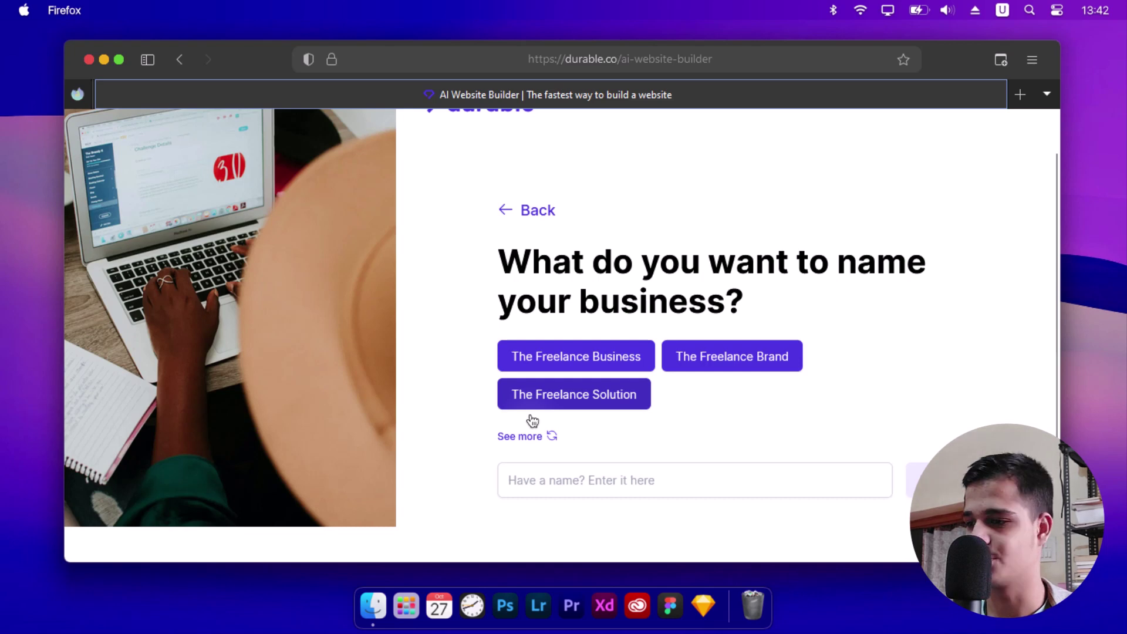
left_click(535, 395)
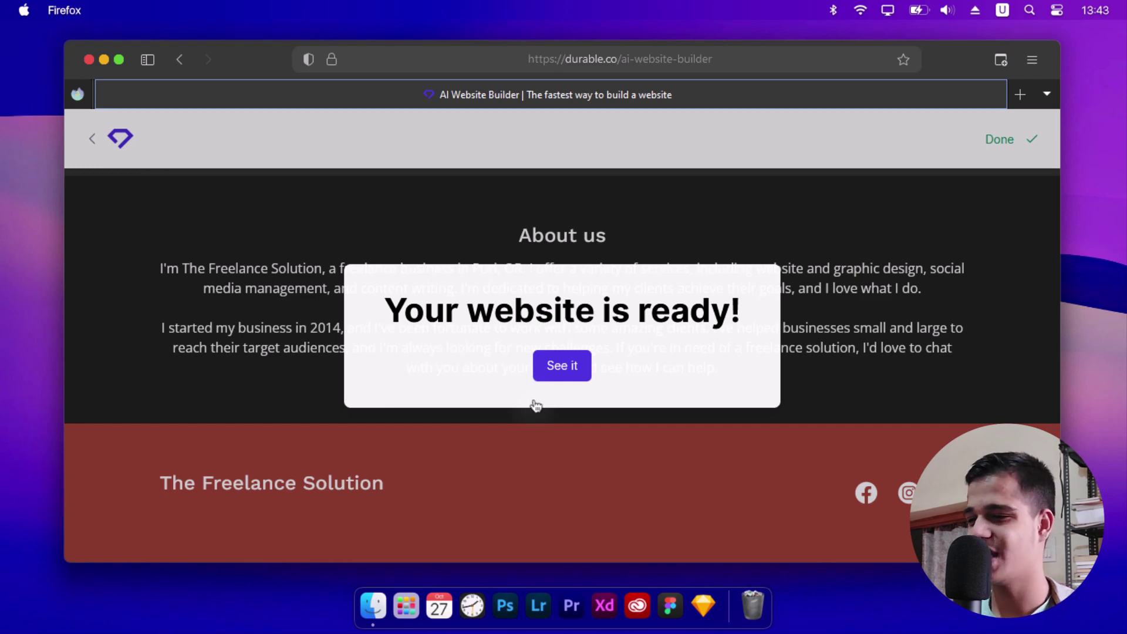
left_click(559, 375)
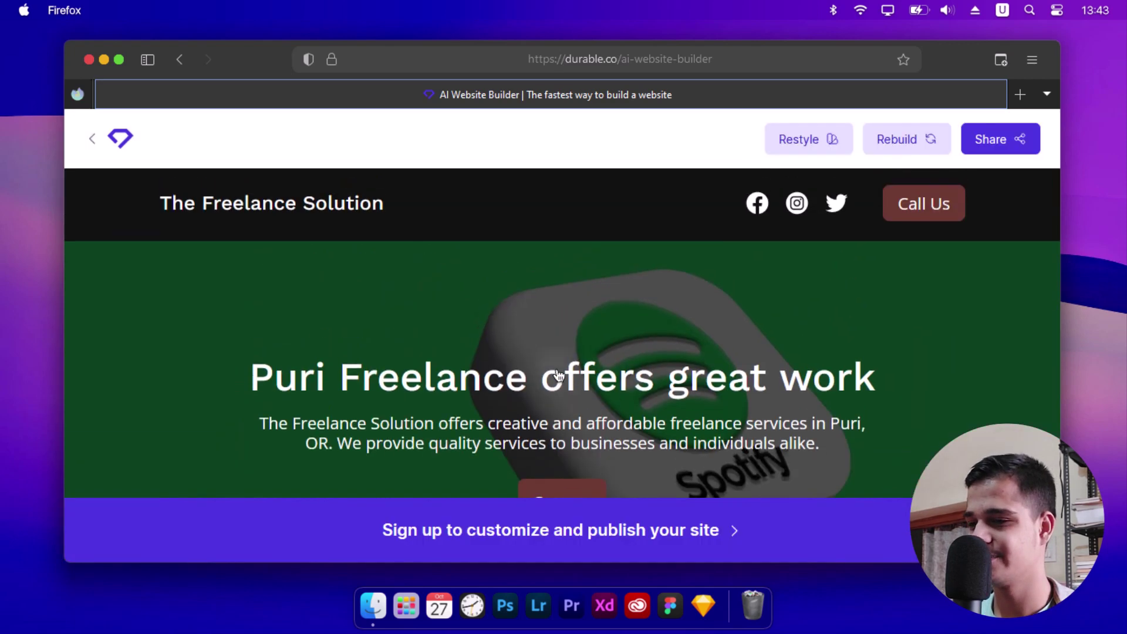
scroll(556, 368, "down", 4)
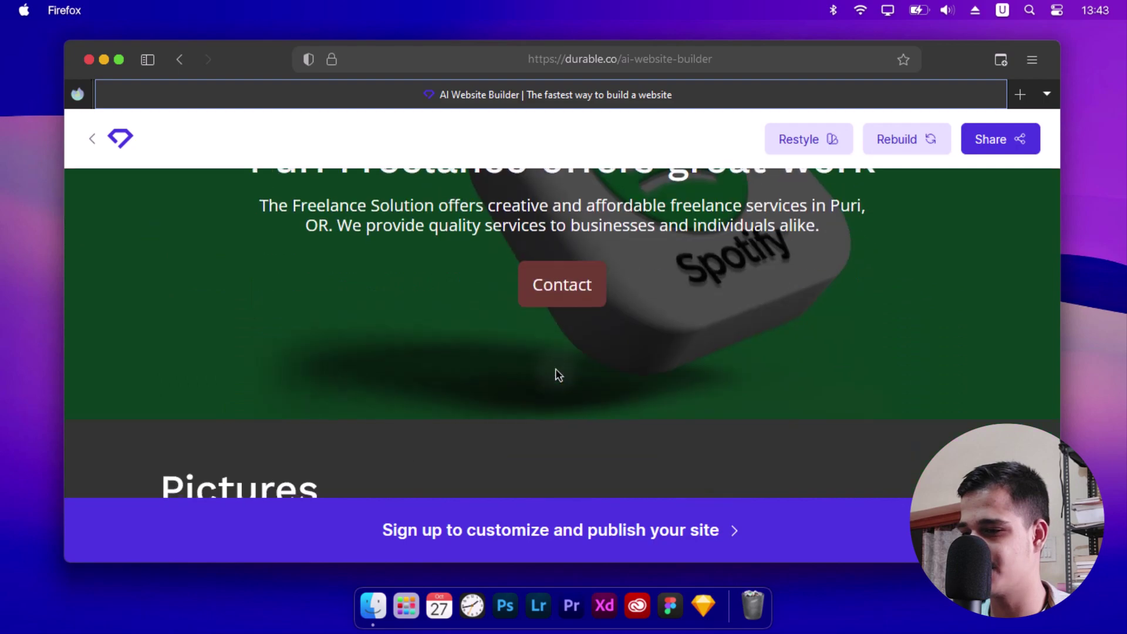
scroll(555, 368, "up", 1)
scroll(556, 368, "up", 3)
scroll(555, 368, "down", 4)
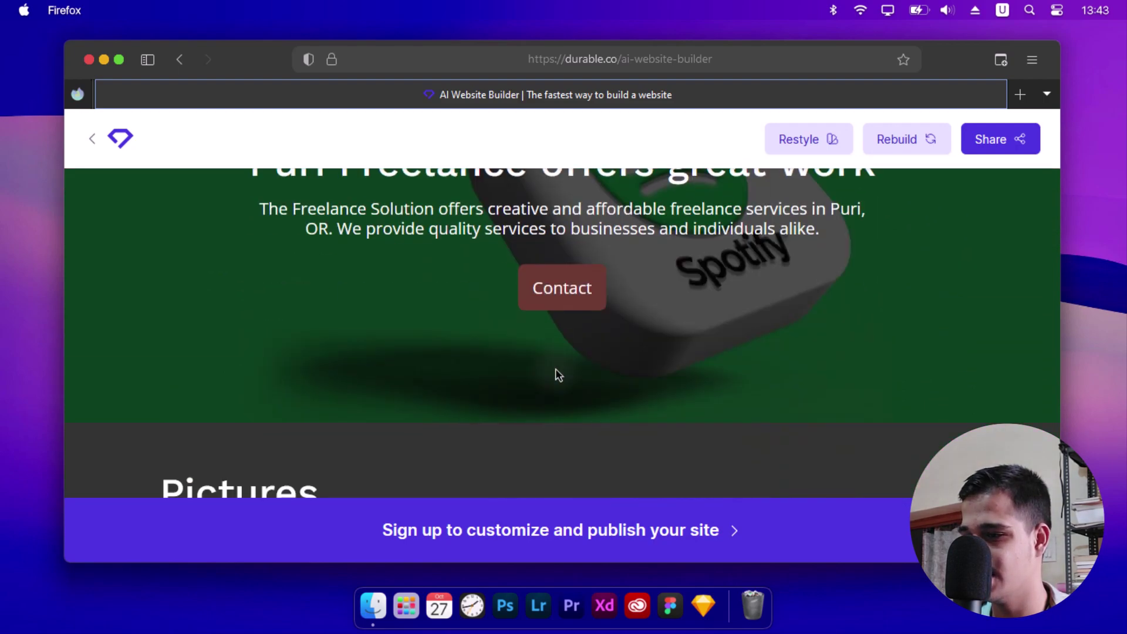
scroll(549, 365, "up", 2)
left_click_drag(341, 272, 892, 265)
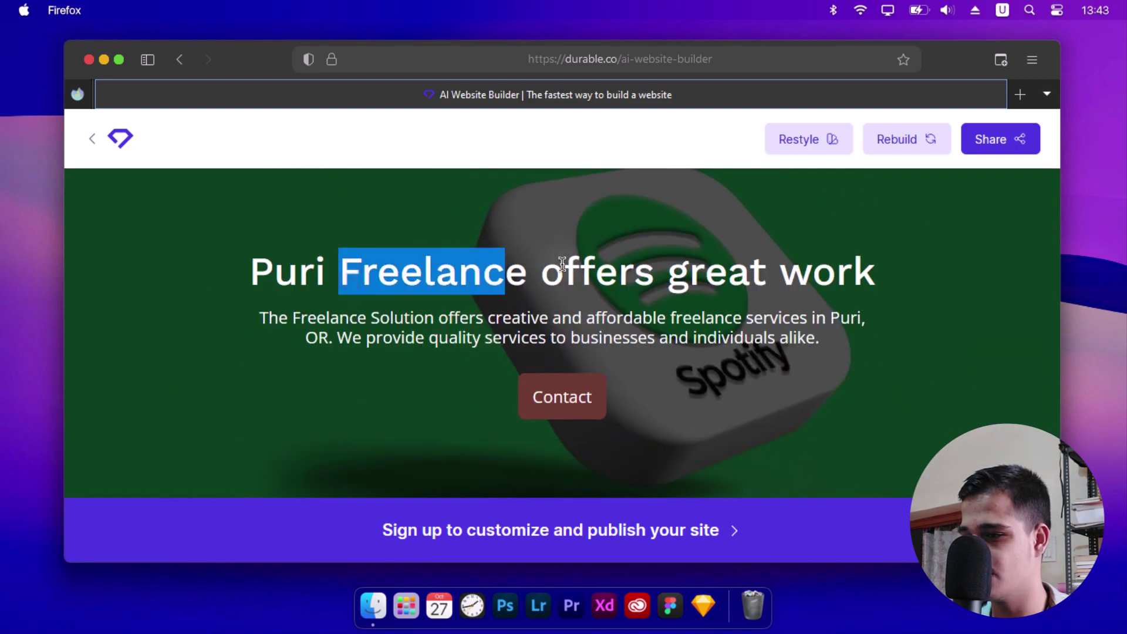
left_click(262, 317)
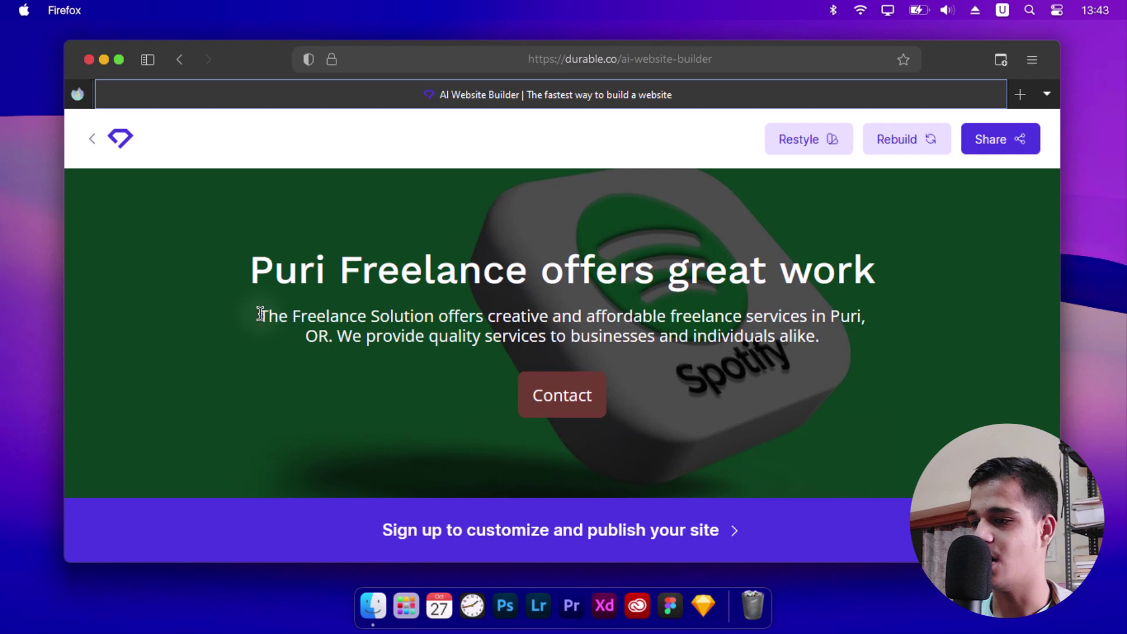
scroll(261, 318, "down", 3)
scroll(262, 319, "down", 3)
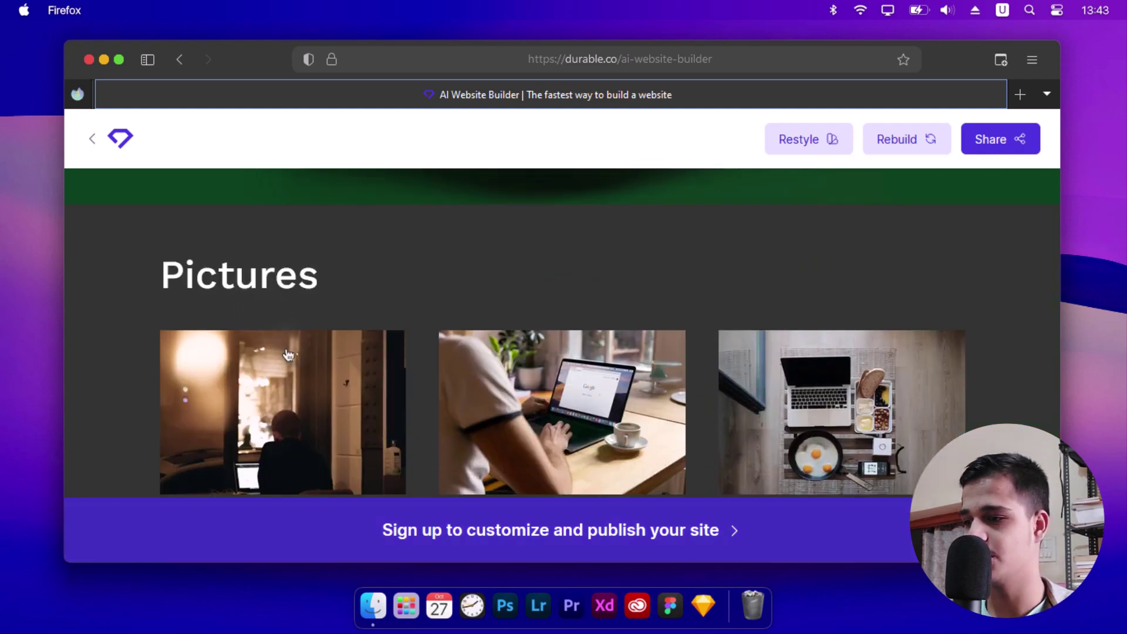
left_click(412, 530)
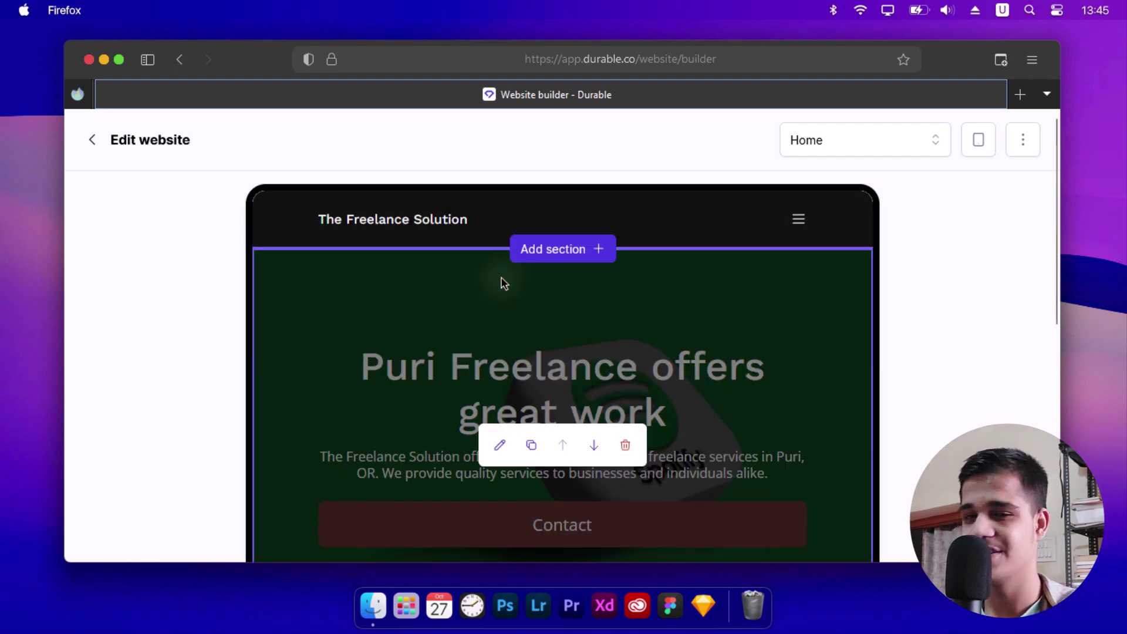
mouse_move(456, 227)
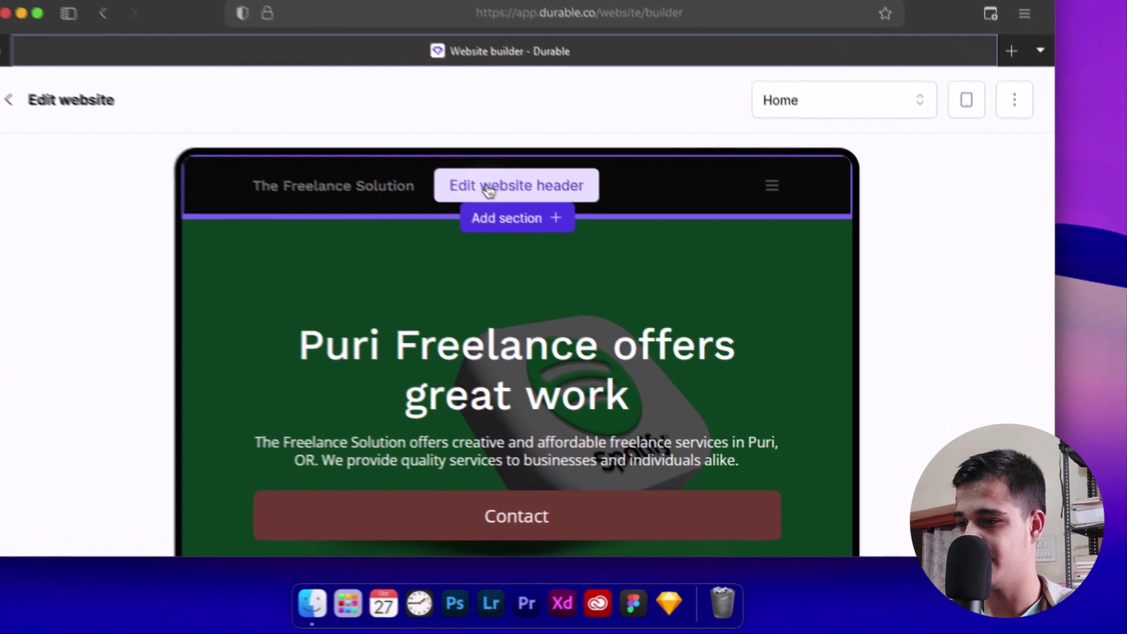
Step: Change the header site name from 'The Freelance Solution' to 'The Freelance Hub'
left_click(489, 190)
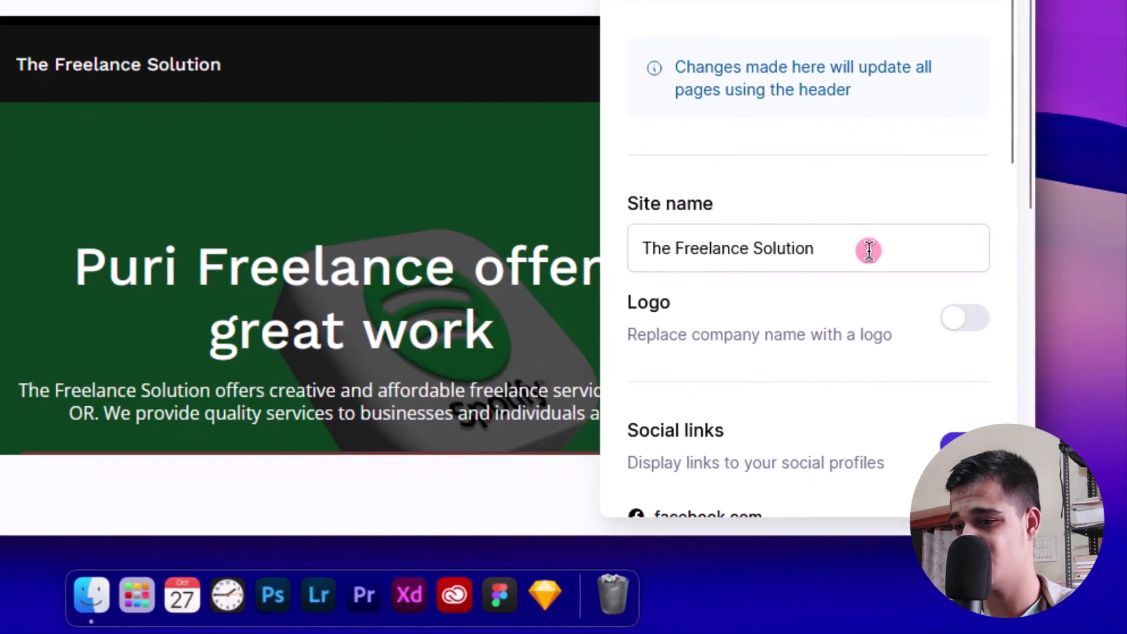
left_click_drag(872, 255, 627, 257)
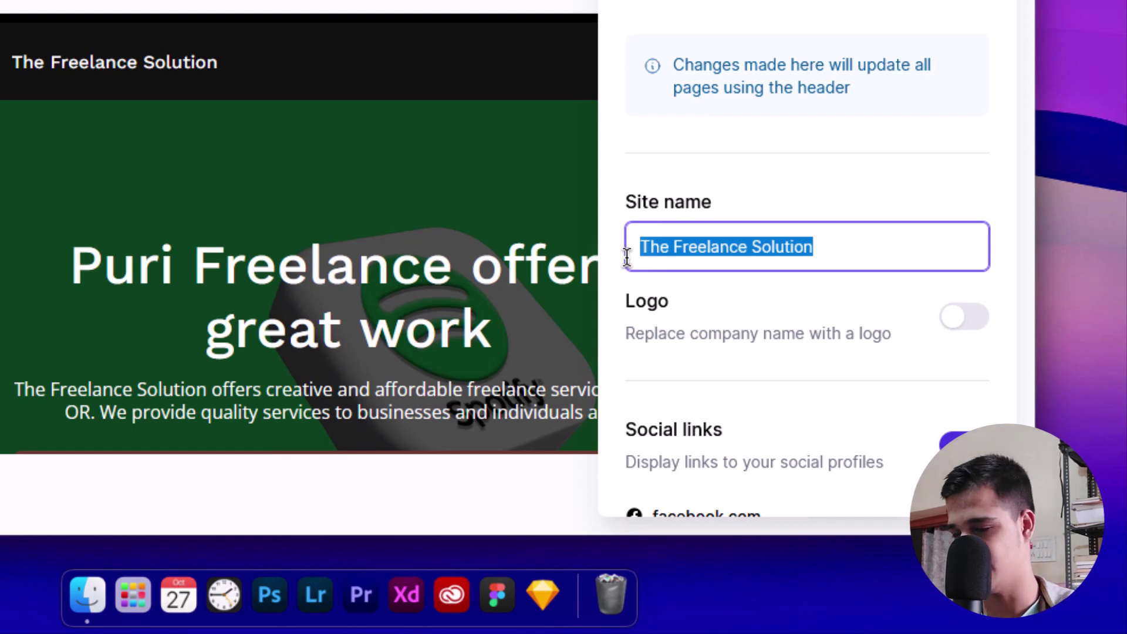
key("Right")
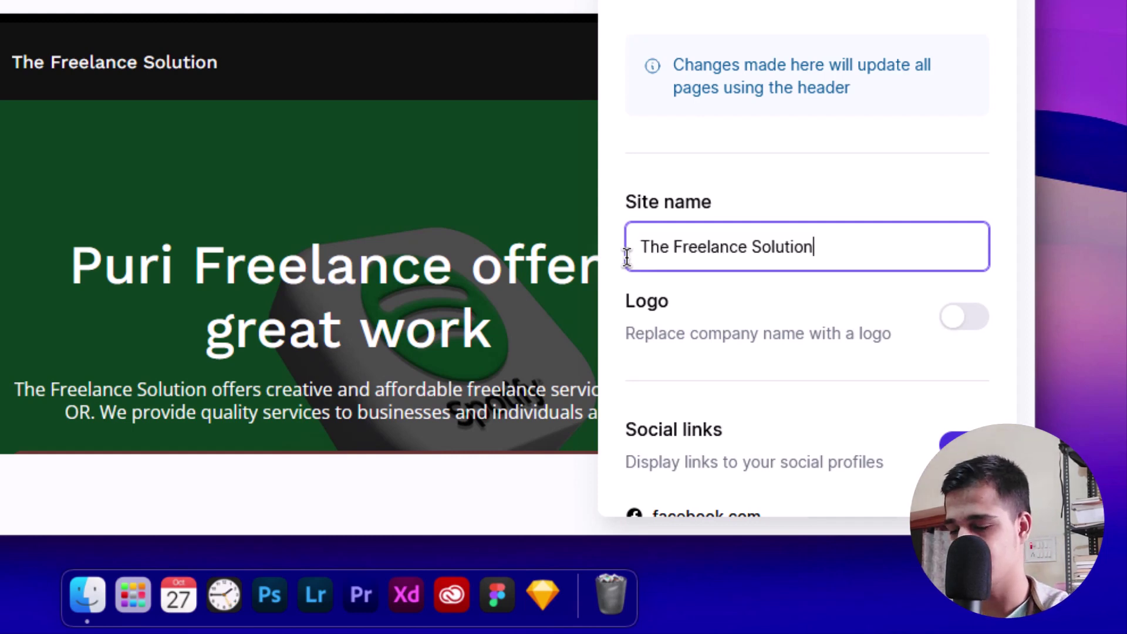
key("BackSpace")
key("BackSpace")
key("BackSpace")
key("BackSpace")
key("BackSpace")
key("BackSpace")
key("BackSpace")
key("BackSpace")
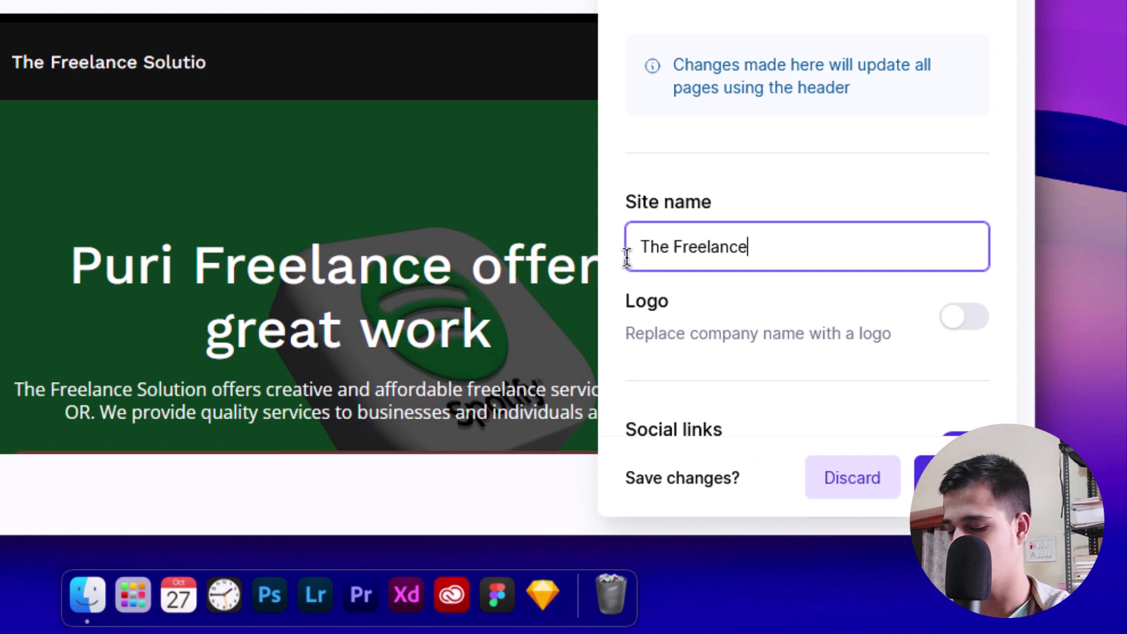
type("Hub")
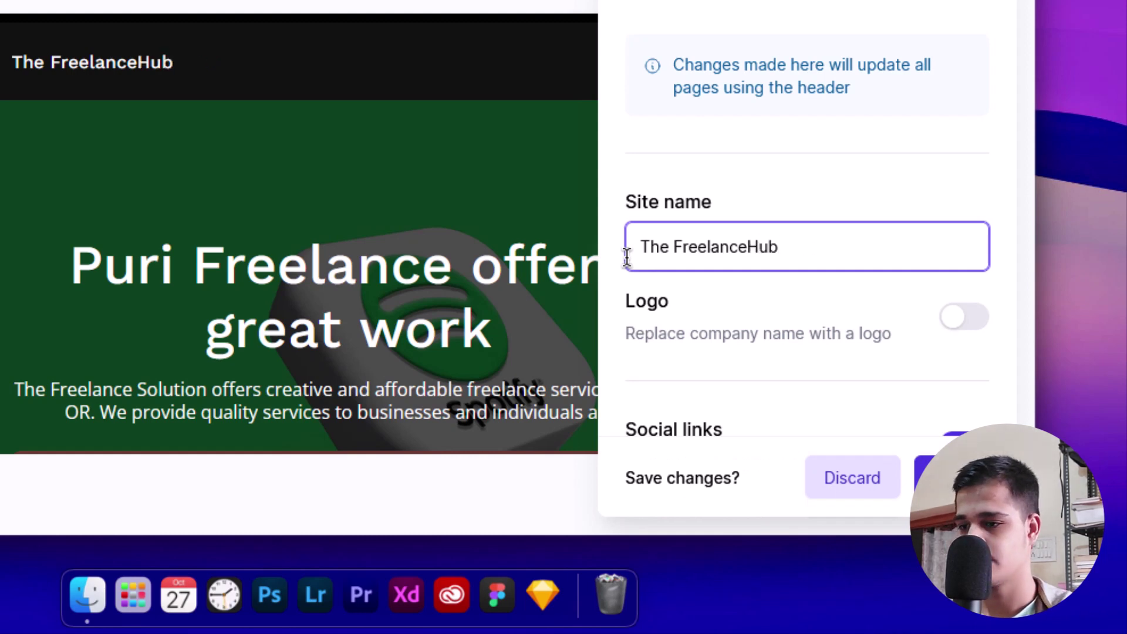
left_click(750, 247)
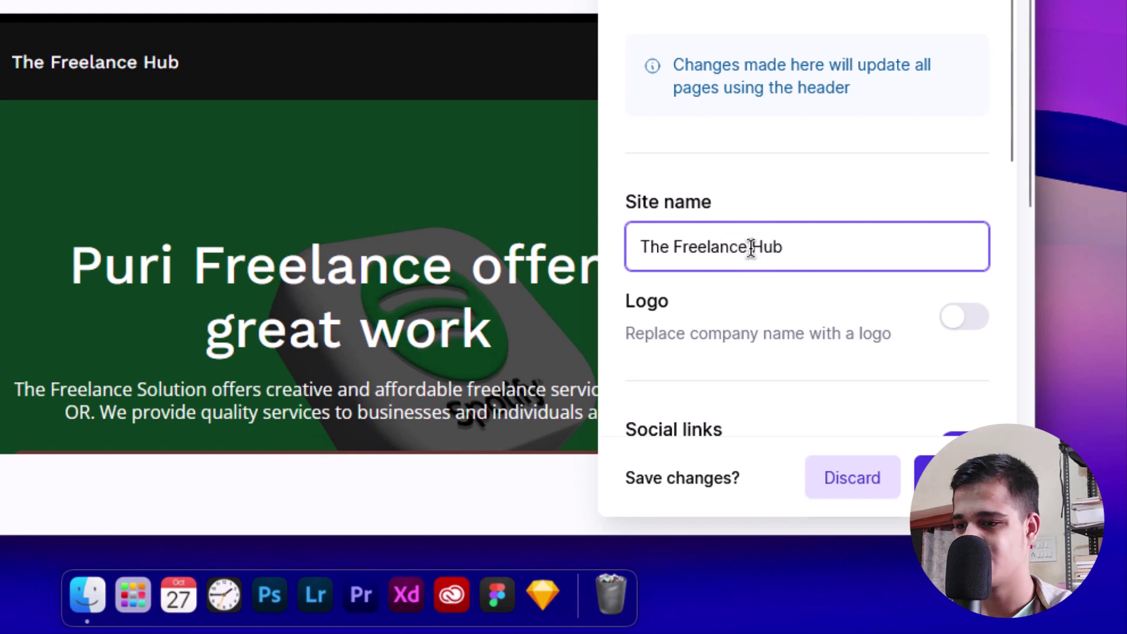
Step: Toggle the header Logo option on and back off, then close the header settings
left_click(944, 325)
scroll(943, 322, "down", 7)
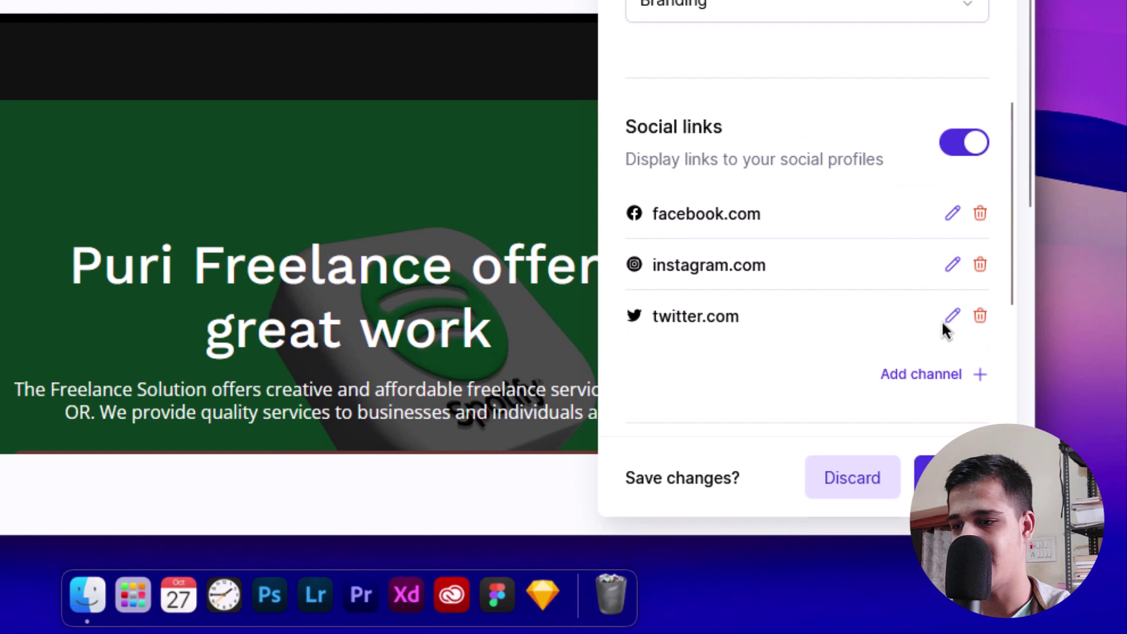
scroll(944, 327, "up", 2)
scroll(944, 327, "up", 3)
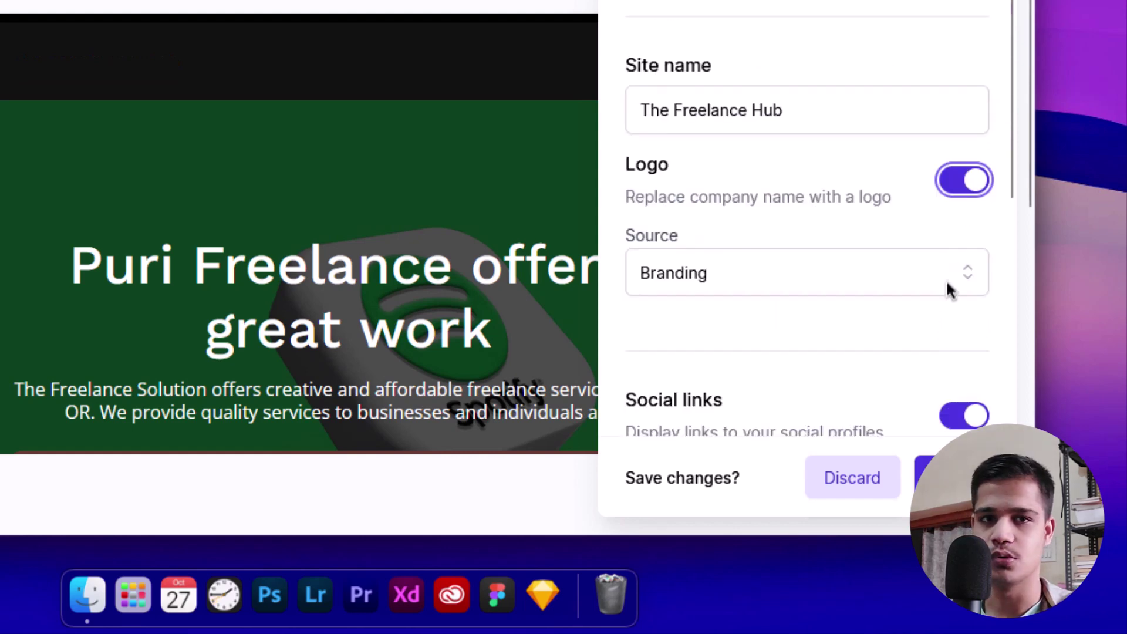
left_click(963, 189)
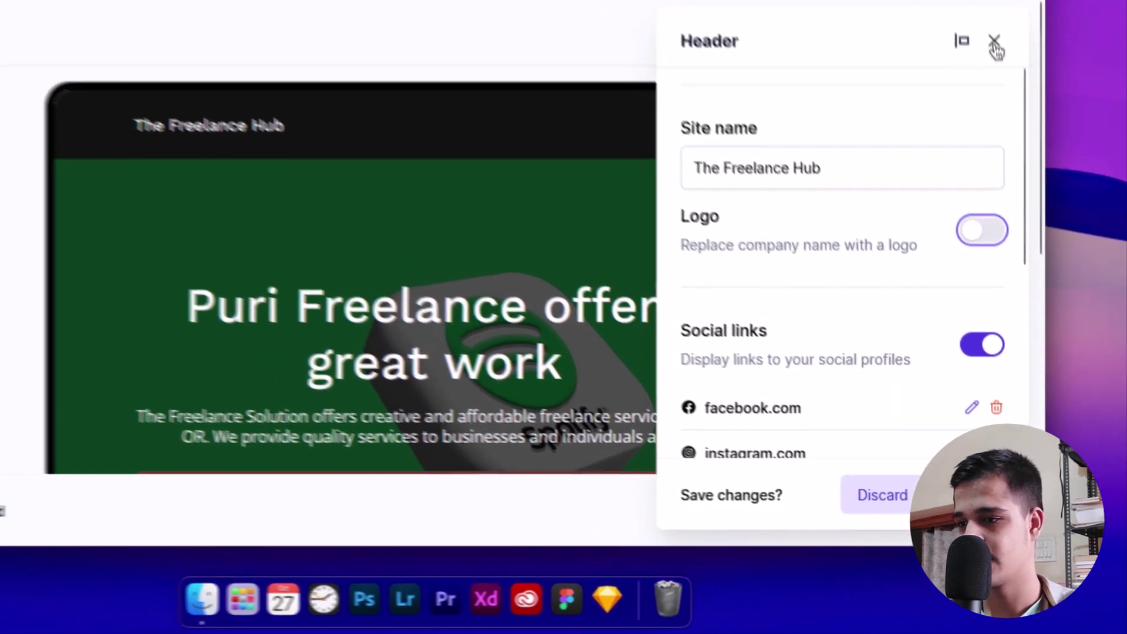
left_click(994, 42)
Step: Apply the header rename and change the banner heading to 'Freelance Hub offers great work'
left_click(720, 385)
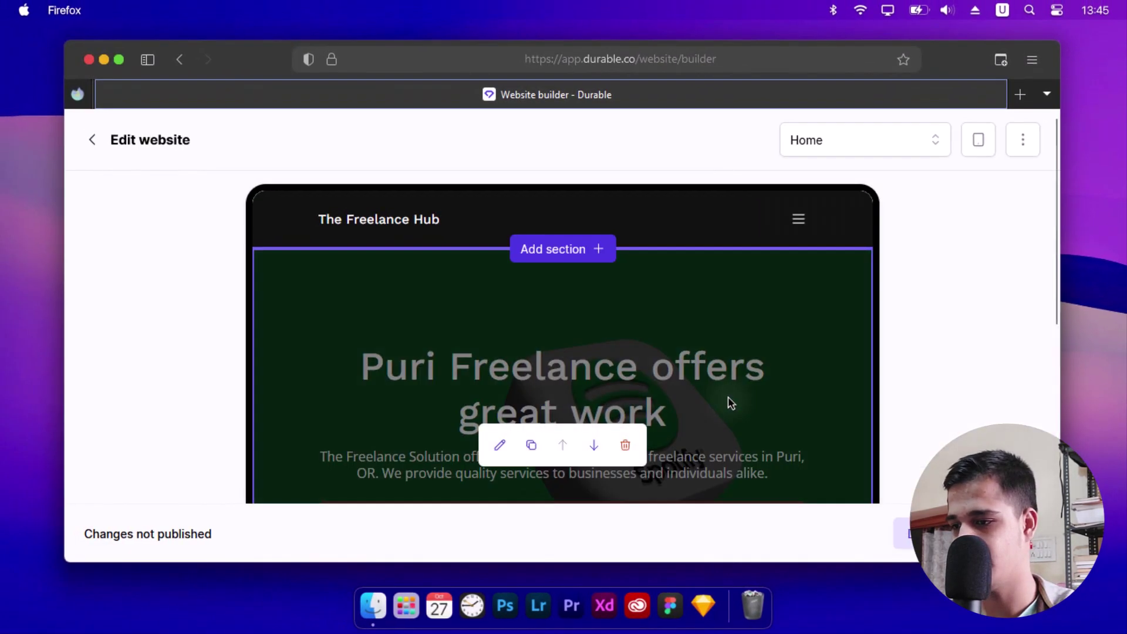
scroll(728, 402, "down", 1)
scroll(728, 402, "down", 1)
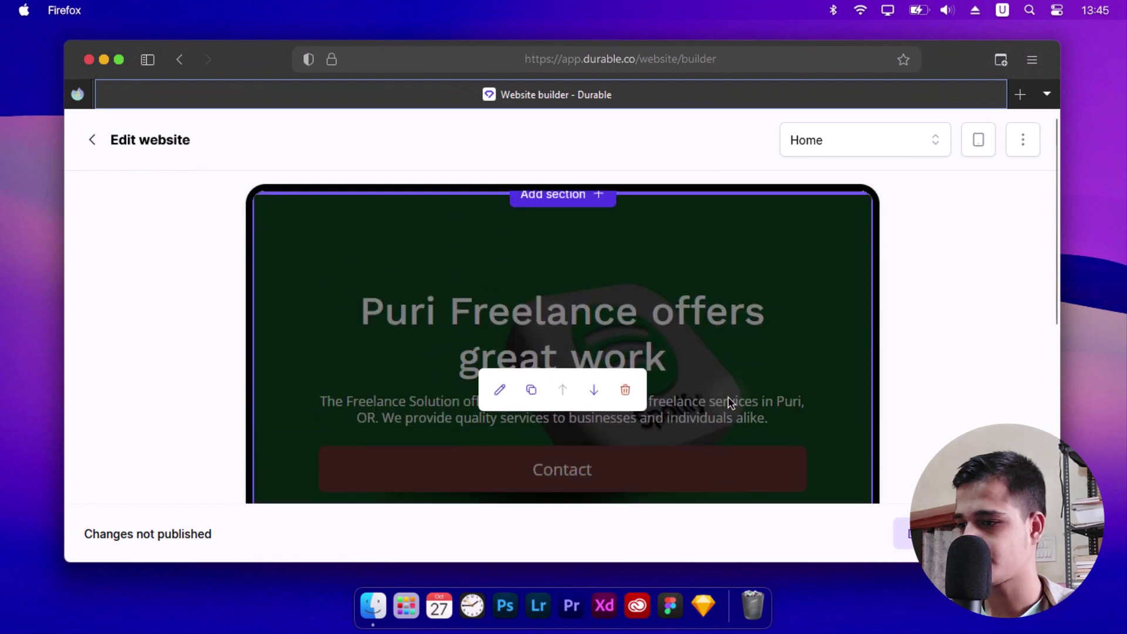
scroll(729, 402, "down", 1)
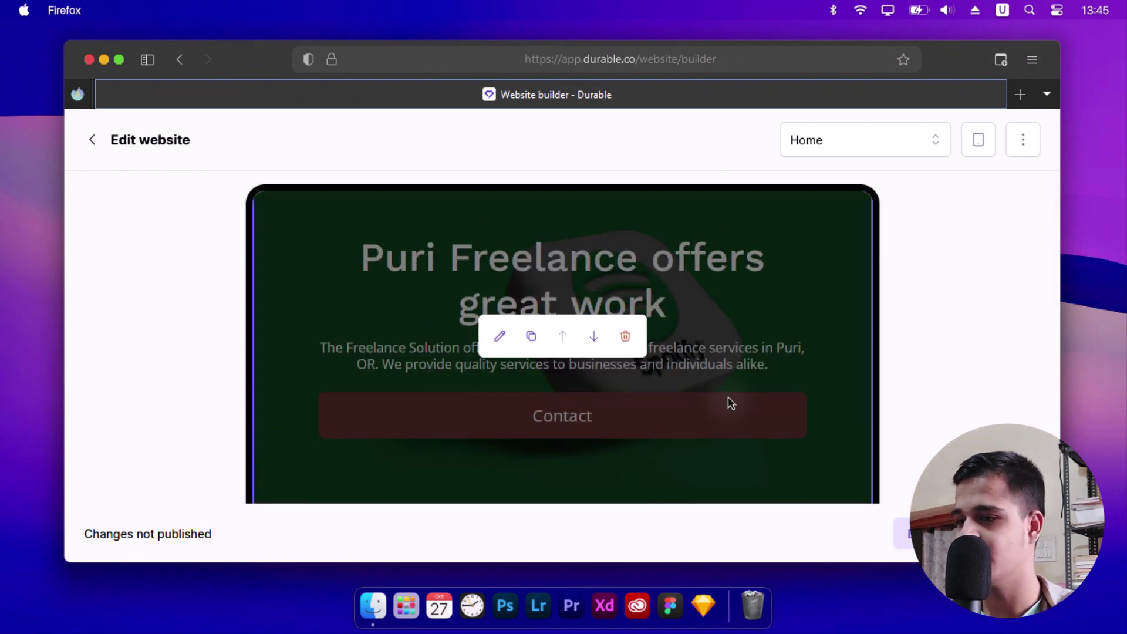
left_click(500, 336)
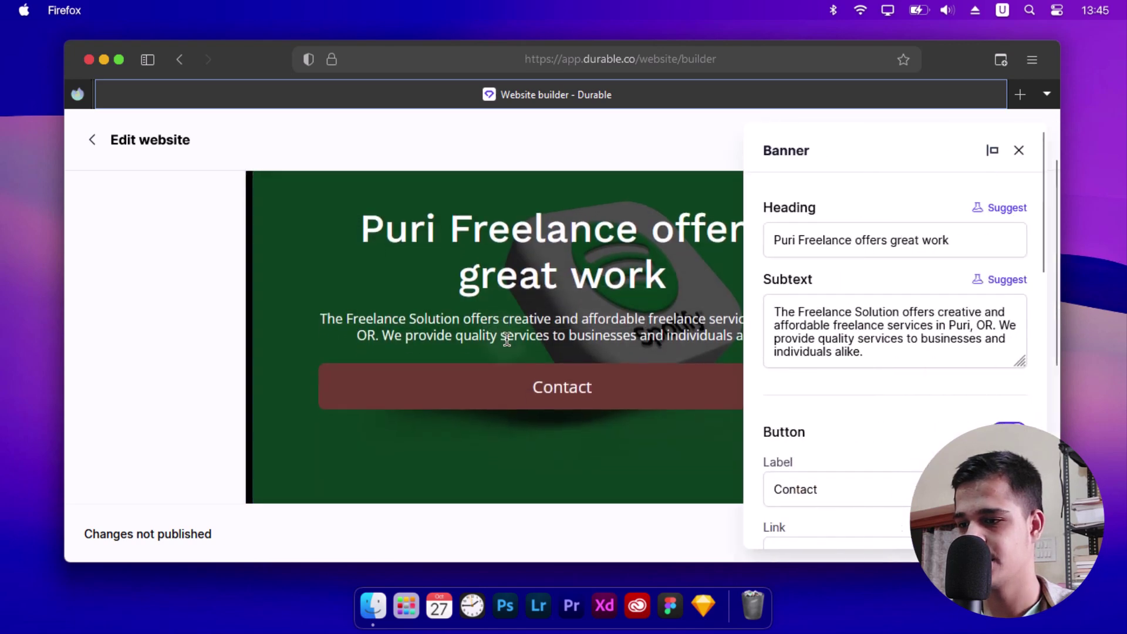
double_click(790, 240)
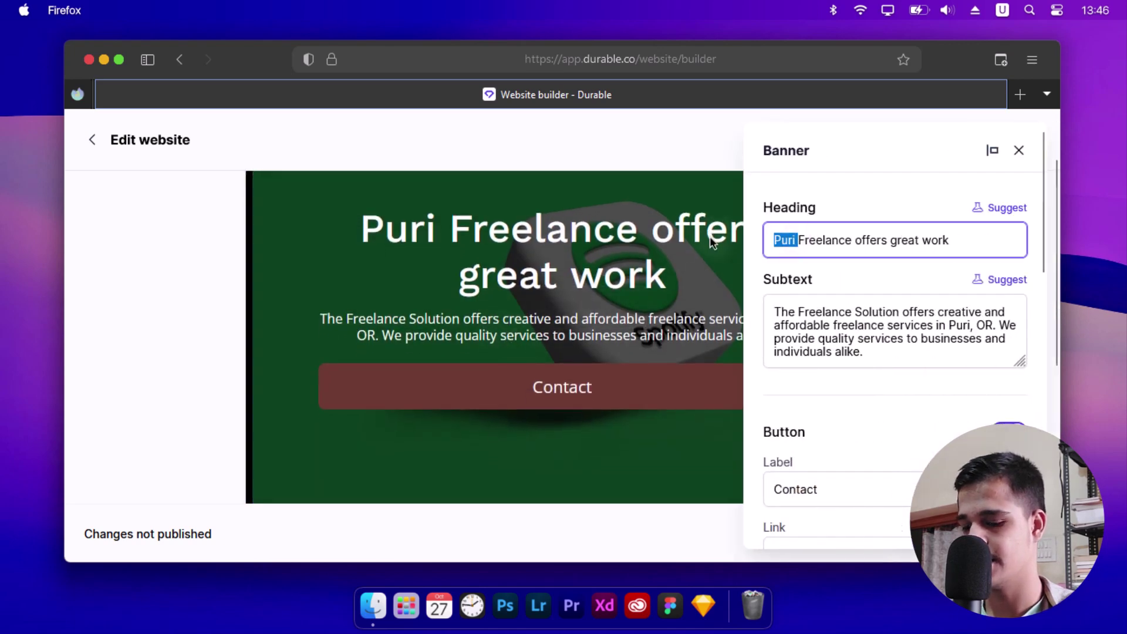
key("BackSpace")
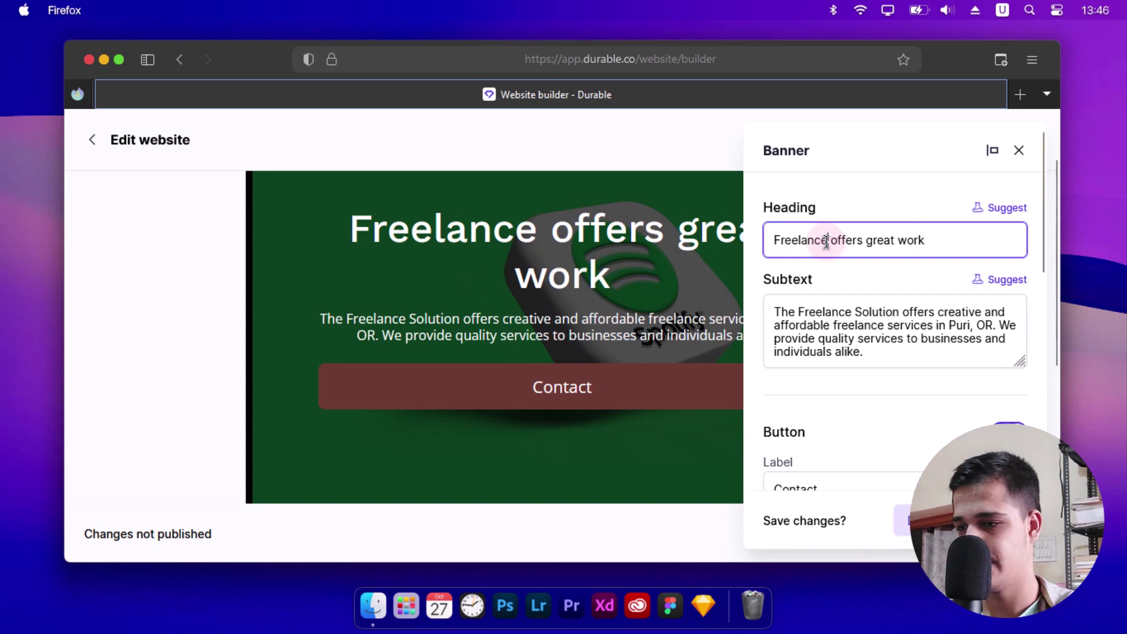
type("Hu")
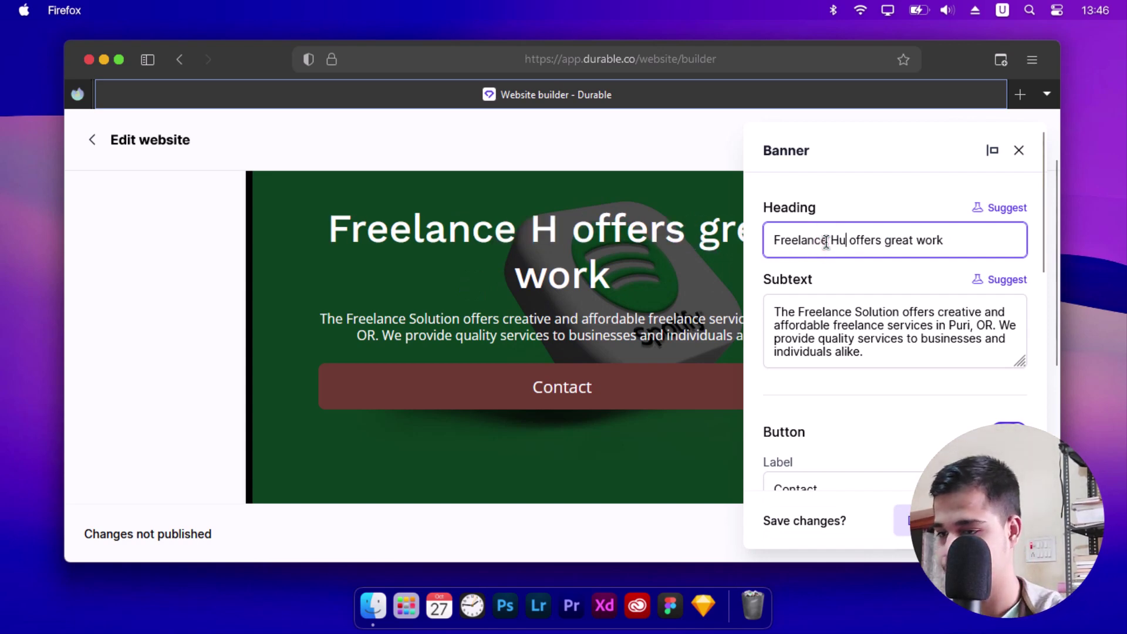
type("b")
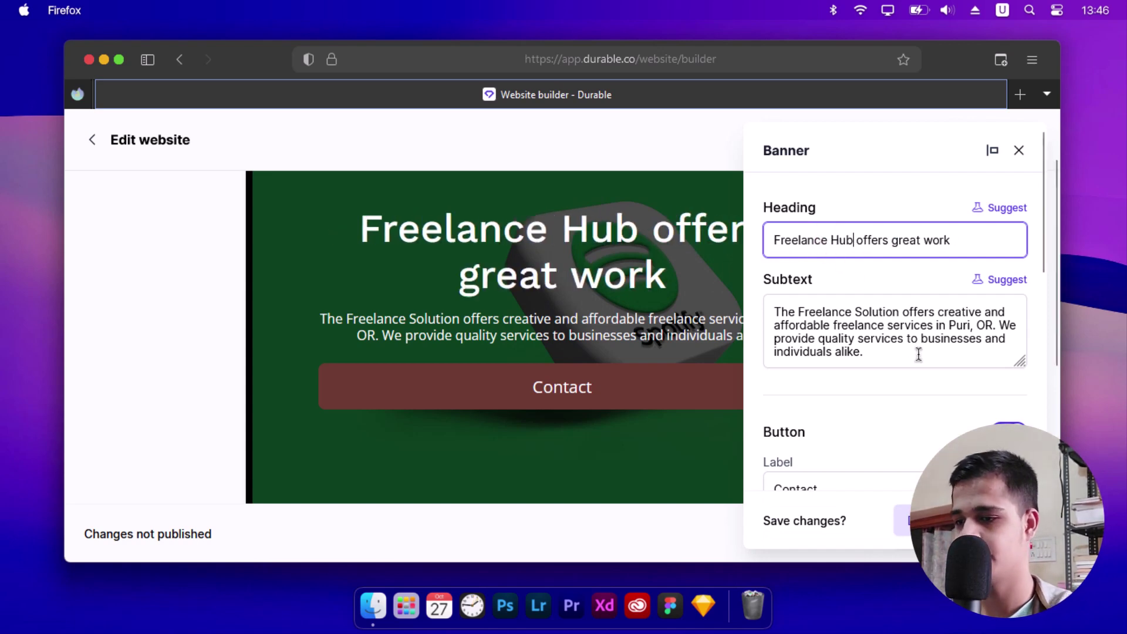
Step: Replace 'Puri, OR' with 'India' in the banner subtext
double_click(957, 326)
left_click_drag(983, 324, 991, 326)
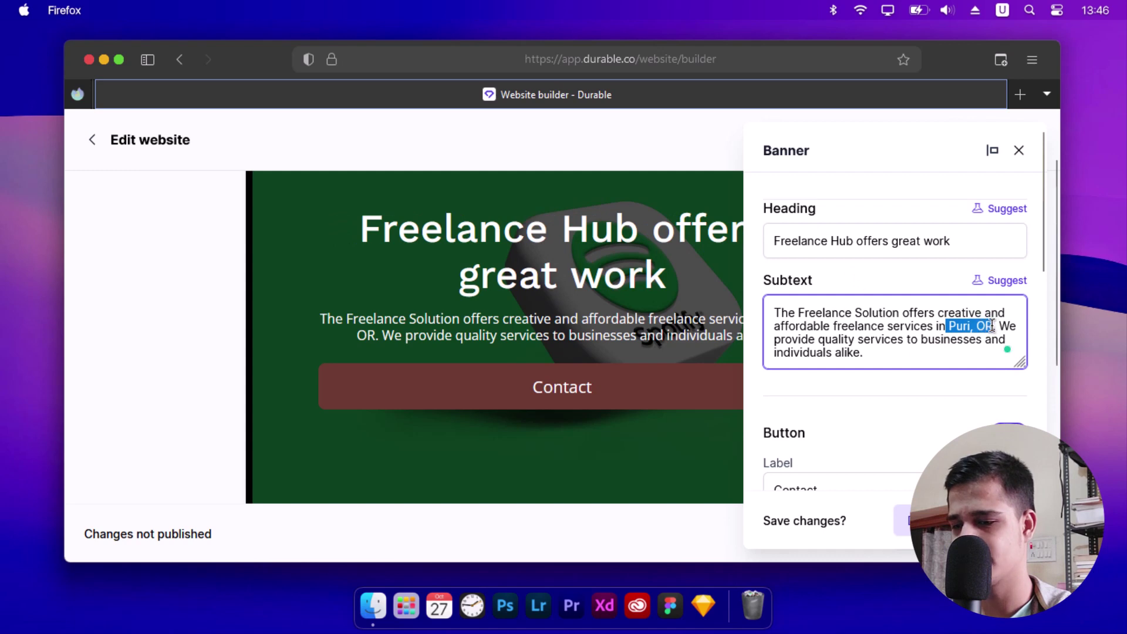
key("BackSpace")
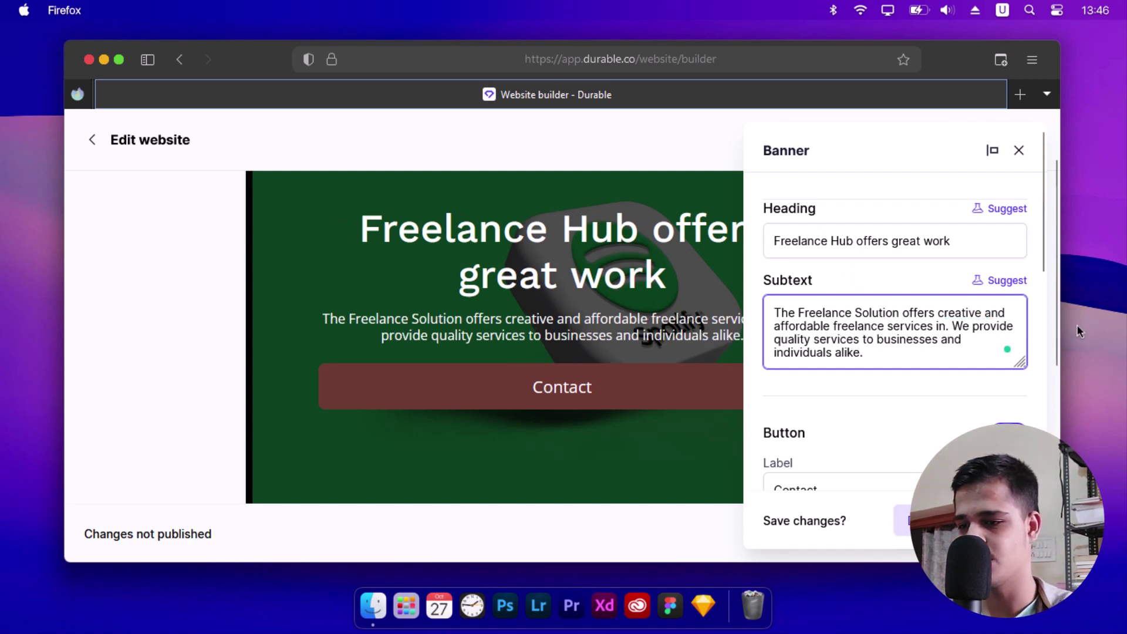
type("India")
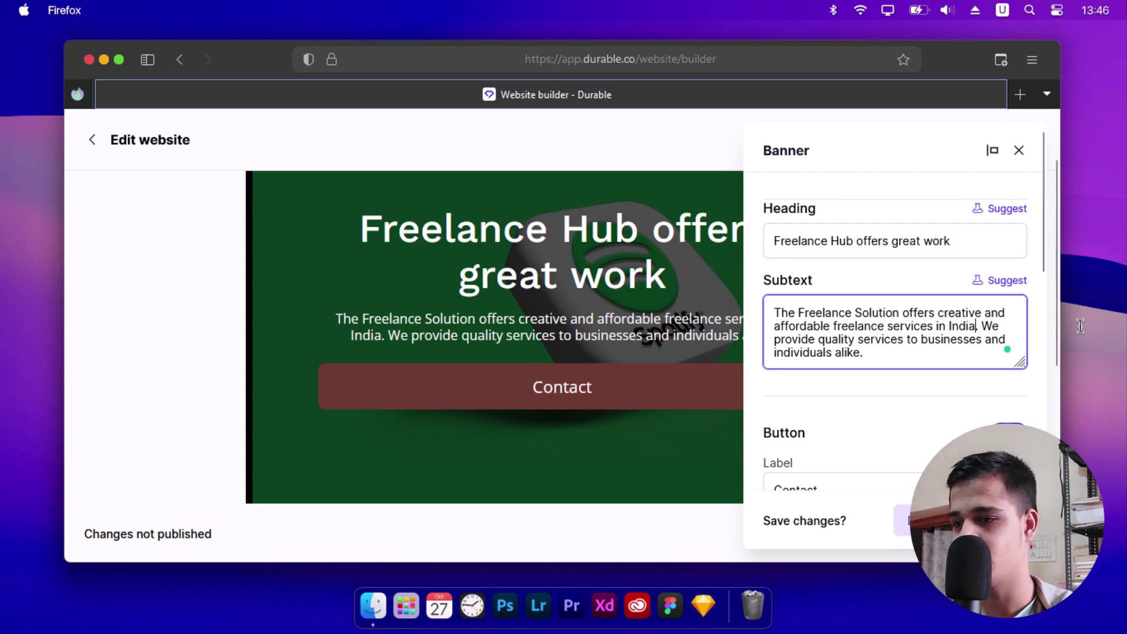
Step: Set the banner's Contact button to open its link in a new page
scroll(1080, 325, "down", 3)
scroll(1080, 325, "down", 3)
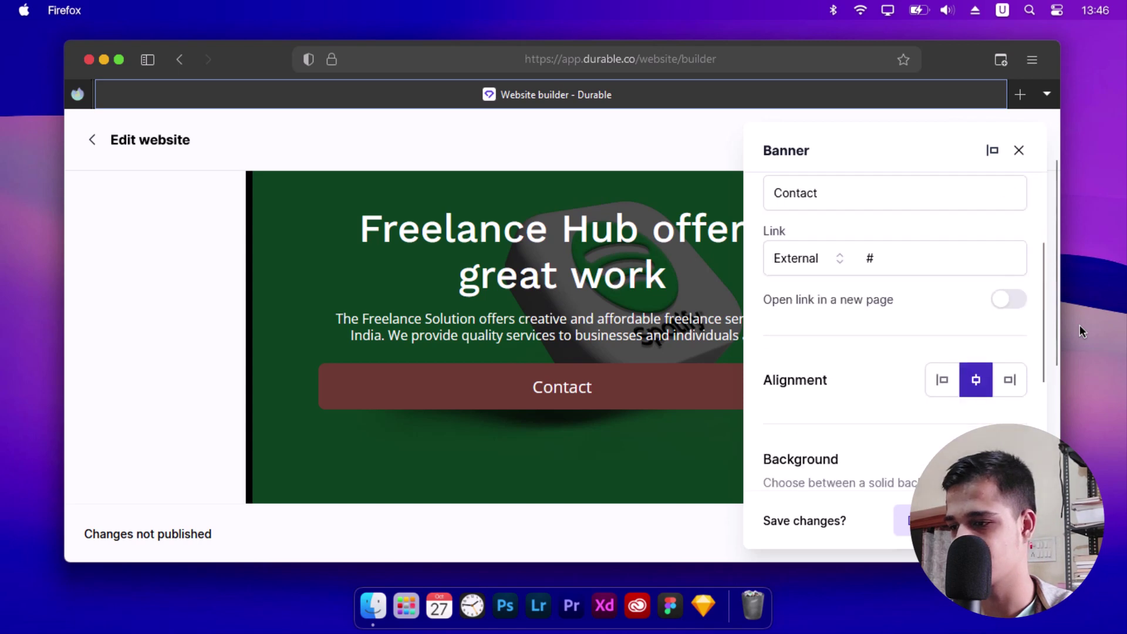
left_click(561, 374)
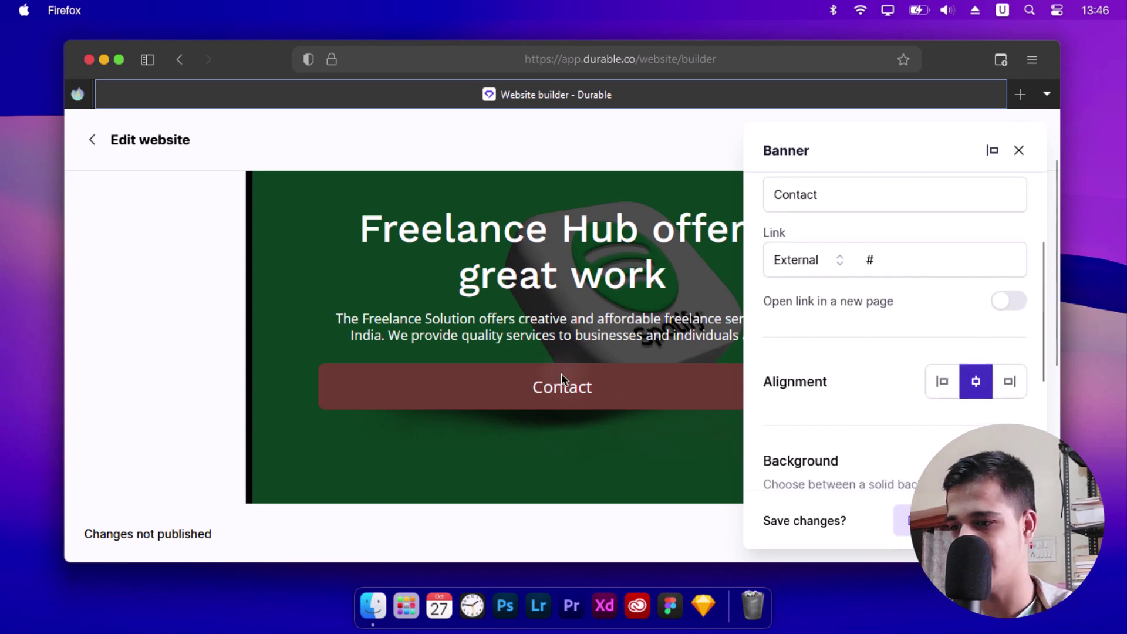
left_click(831, 297)
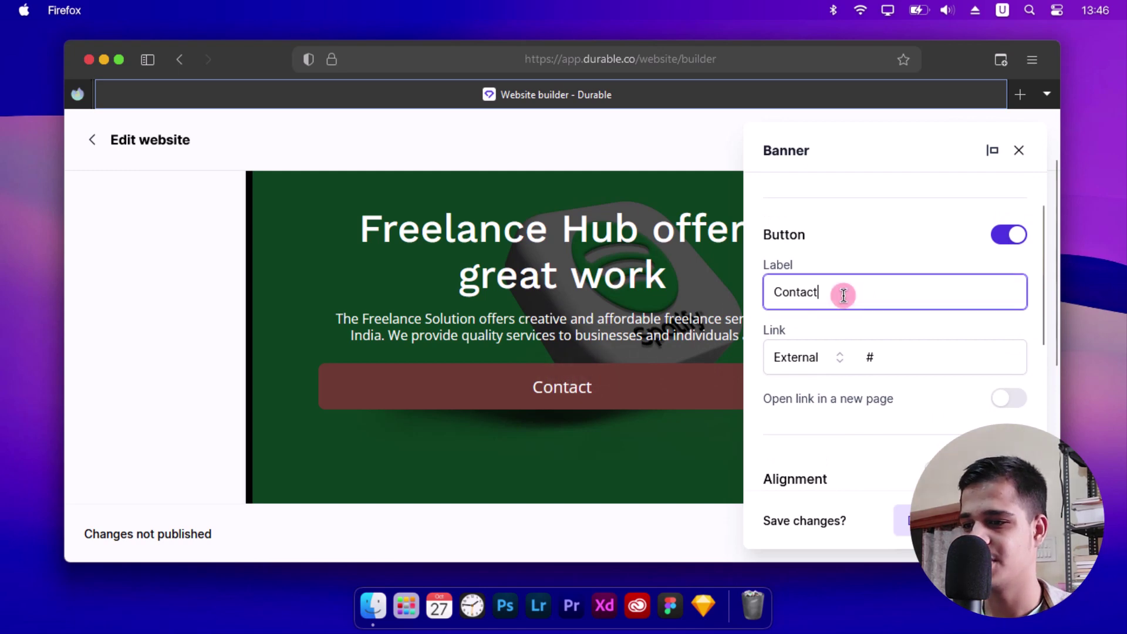
double_click(810, 292)
left_click(896, 364)
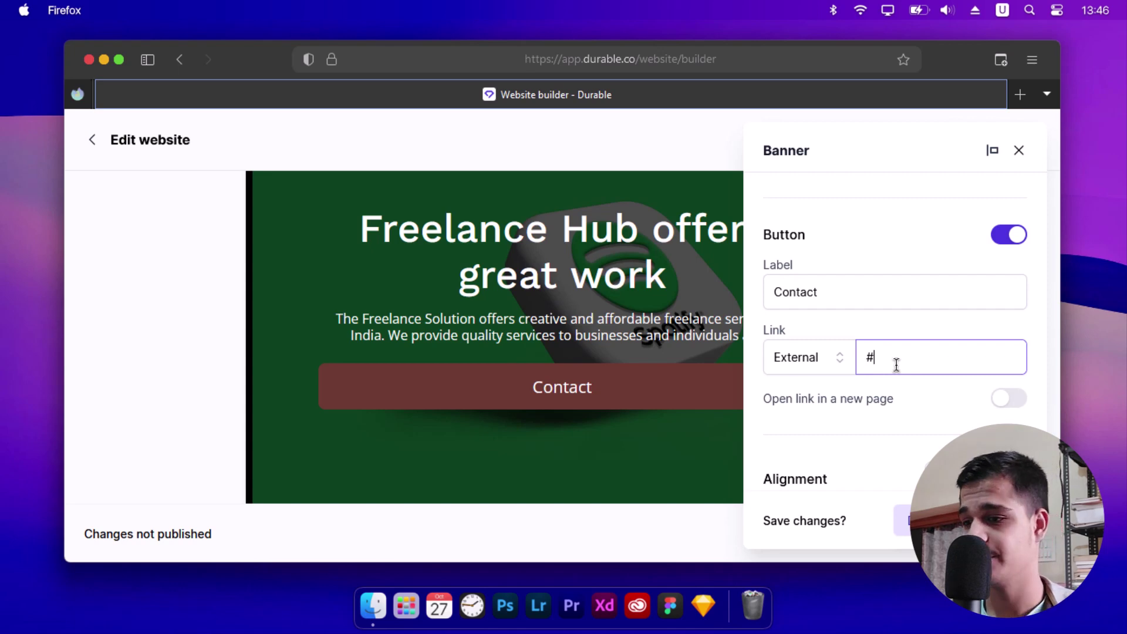
scroll(896, 364, "down", 3)
scroll(896, 364, "down", 3)
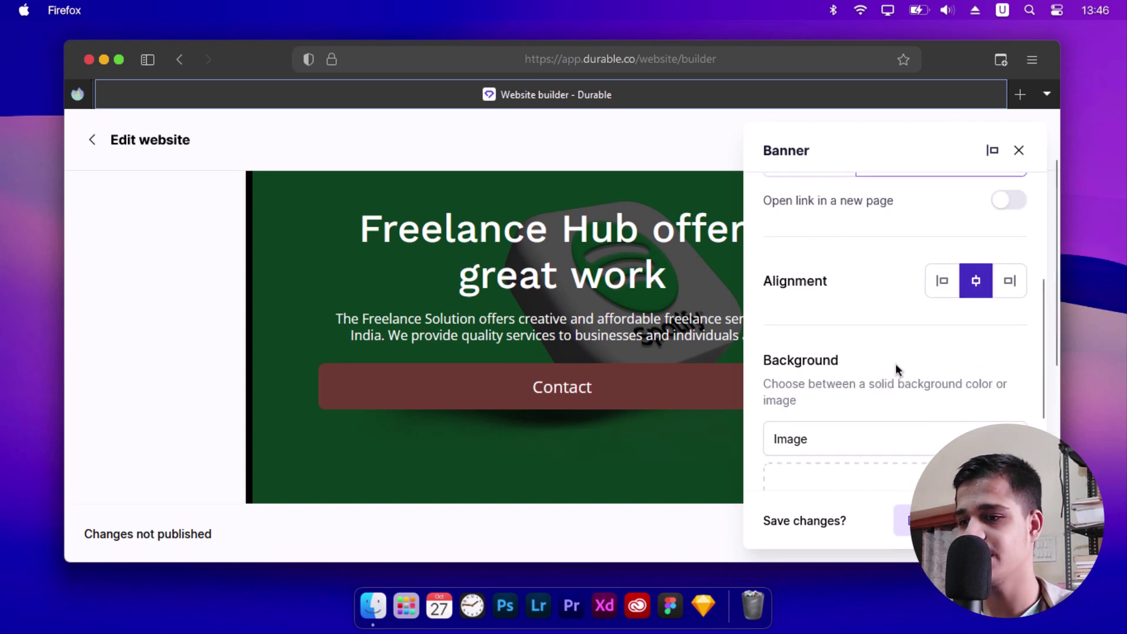
left_click(1014, 208)
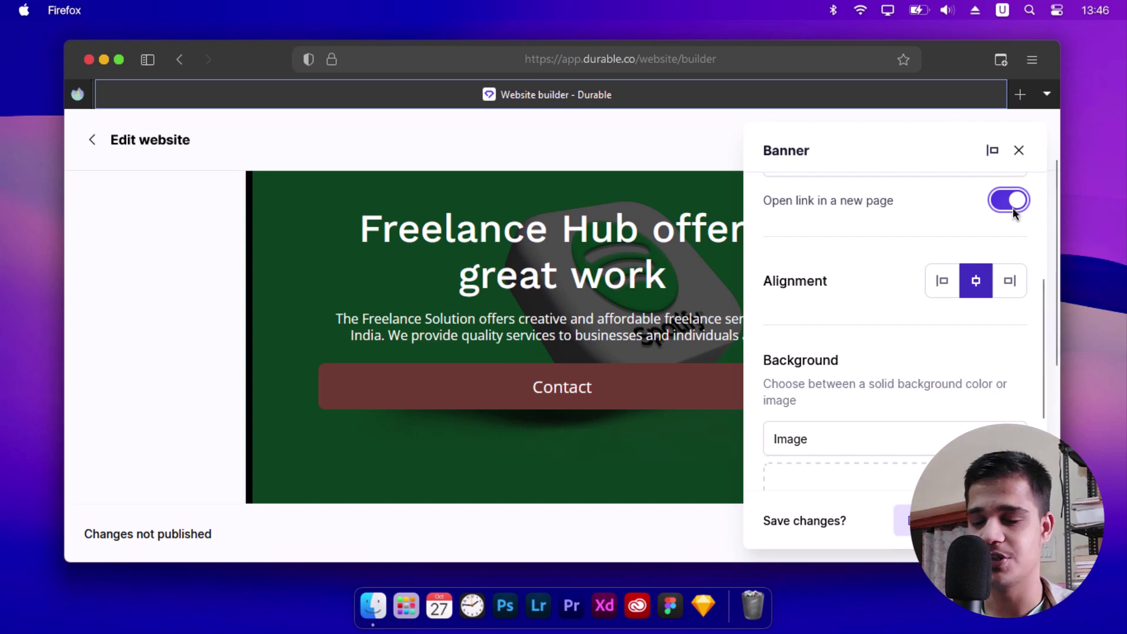
Step: Try a solid blue #1969ff colour as the banner background
scroll(1016, 214, "down", 3)
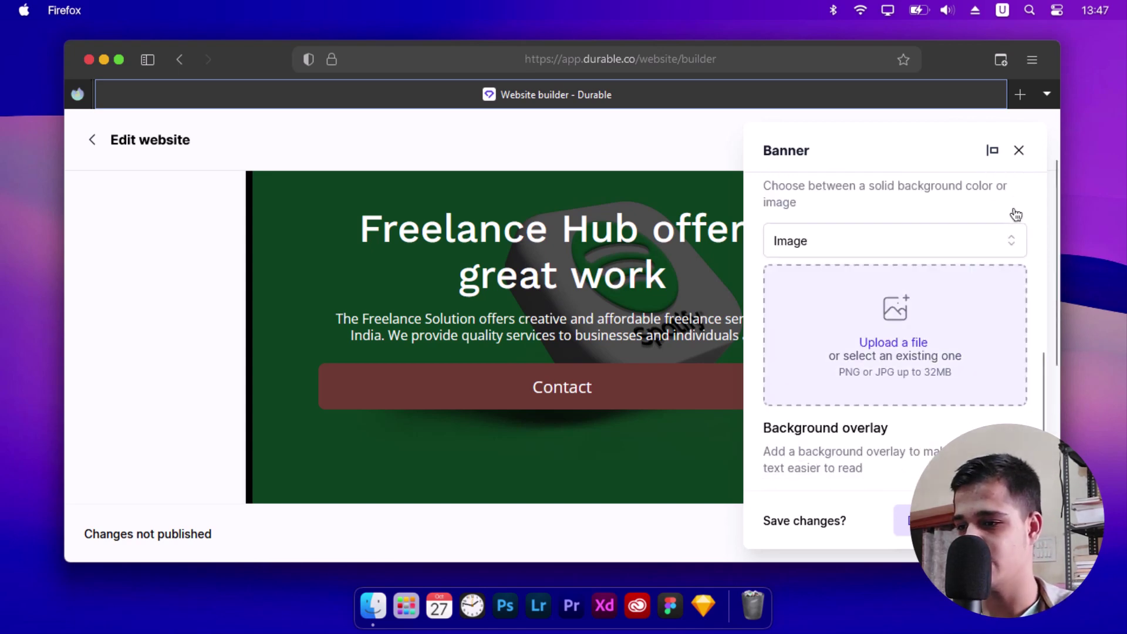
left_click(859, 247)
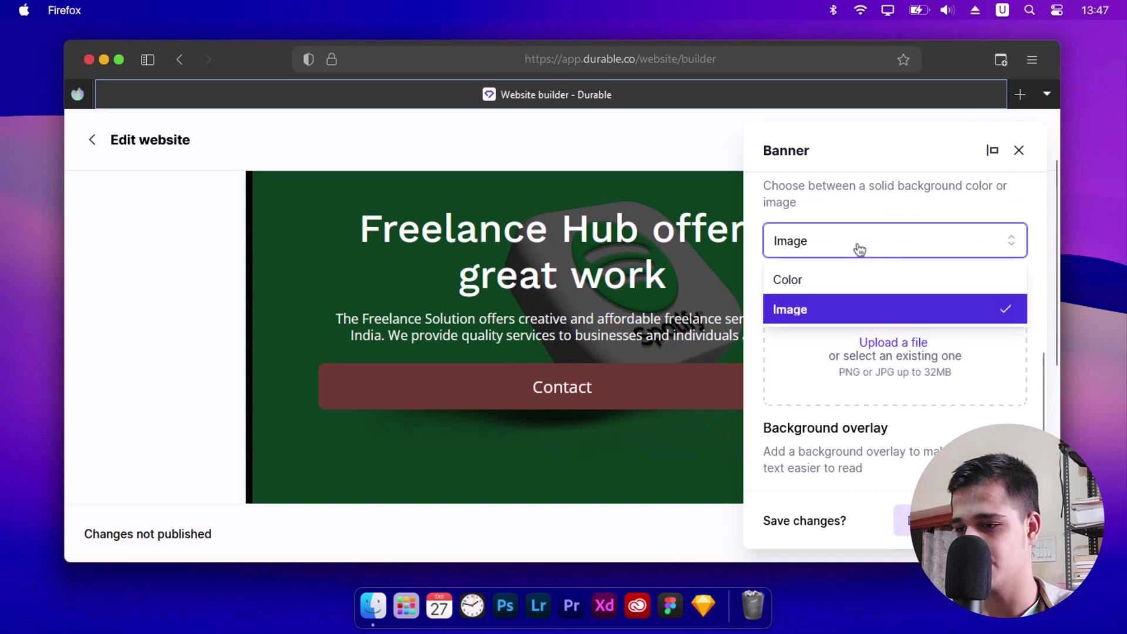
left_click(822, 280)
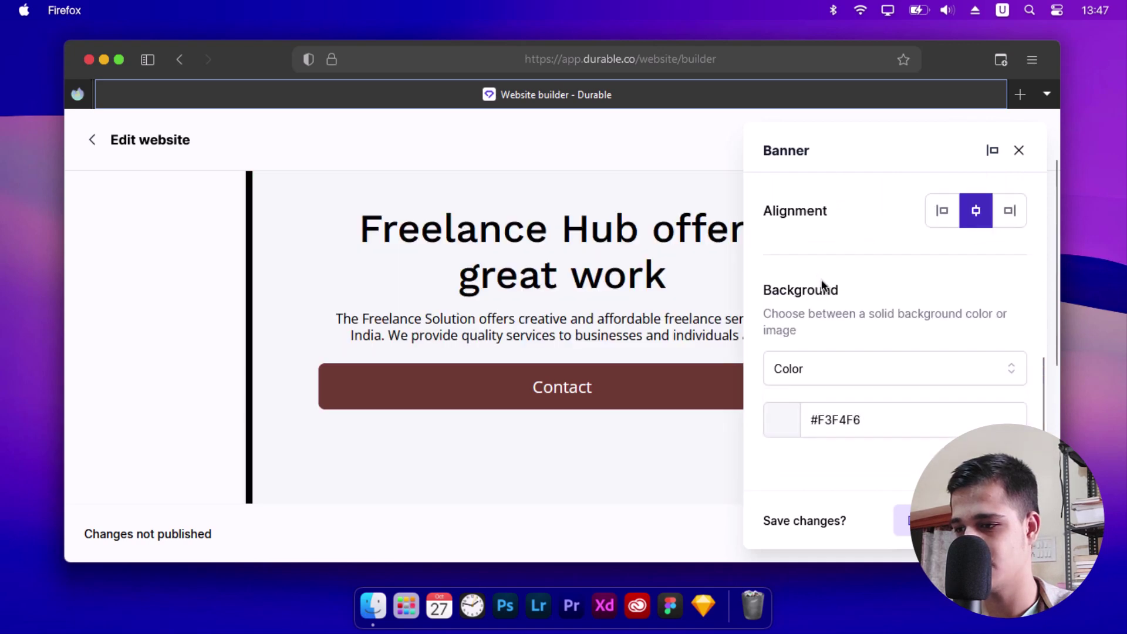
left_click(787, 423)
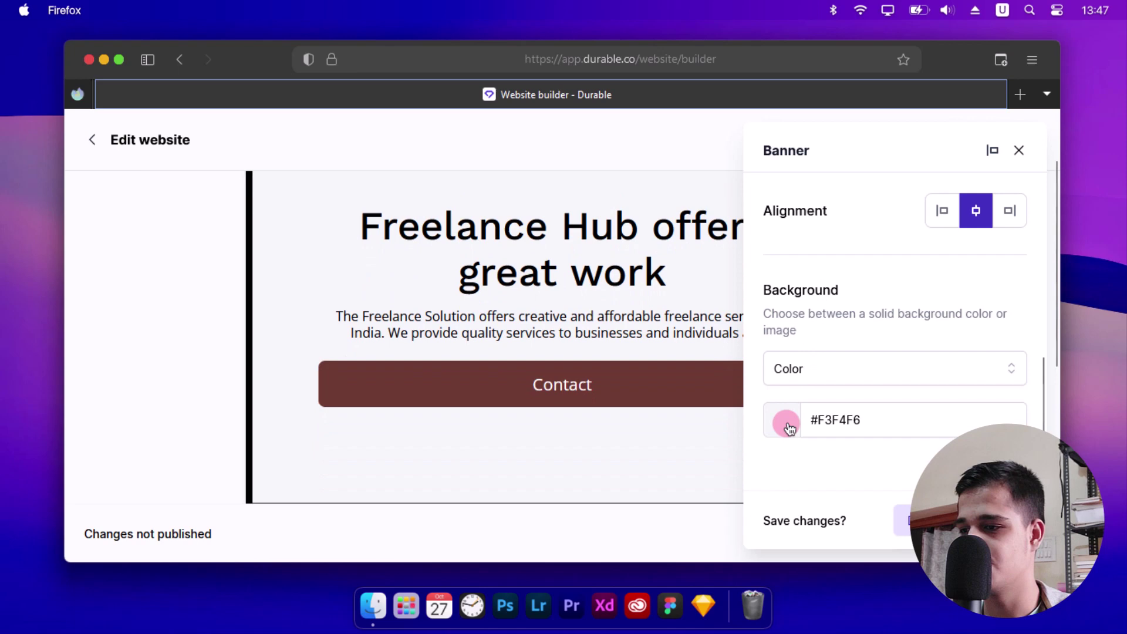
mouse_move(848, 284)
left_mouse_down()
mouse_move(962, 237)
mouse_move(1001, 233)
left_mouse_up()
left_click(878, 436)
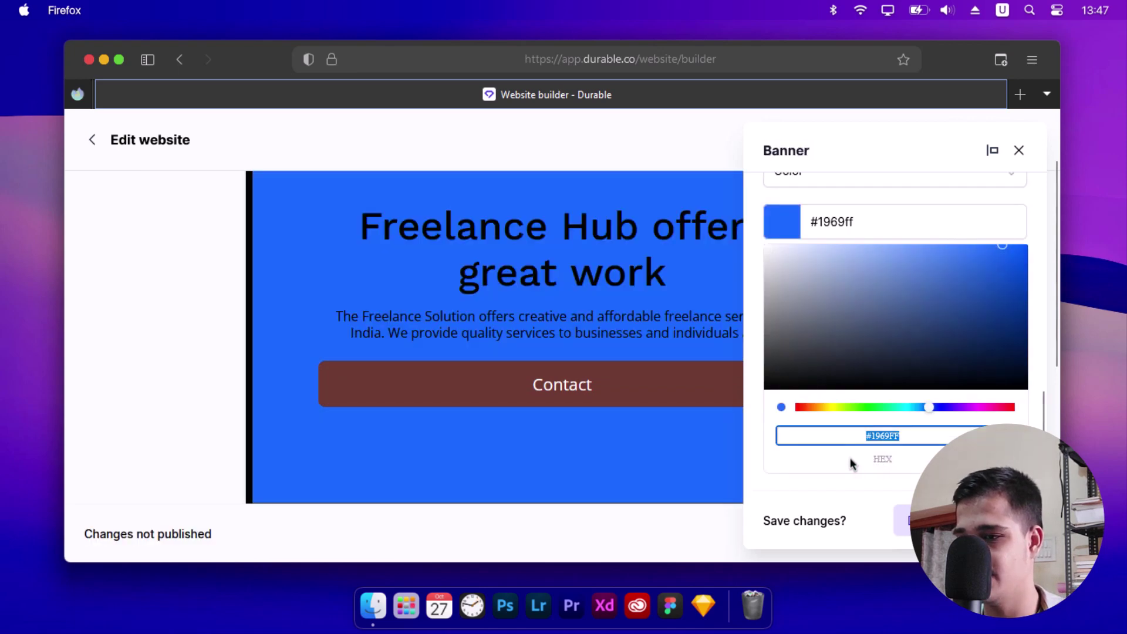
left_click(767, 459)
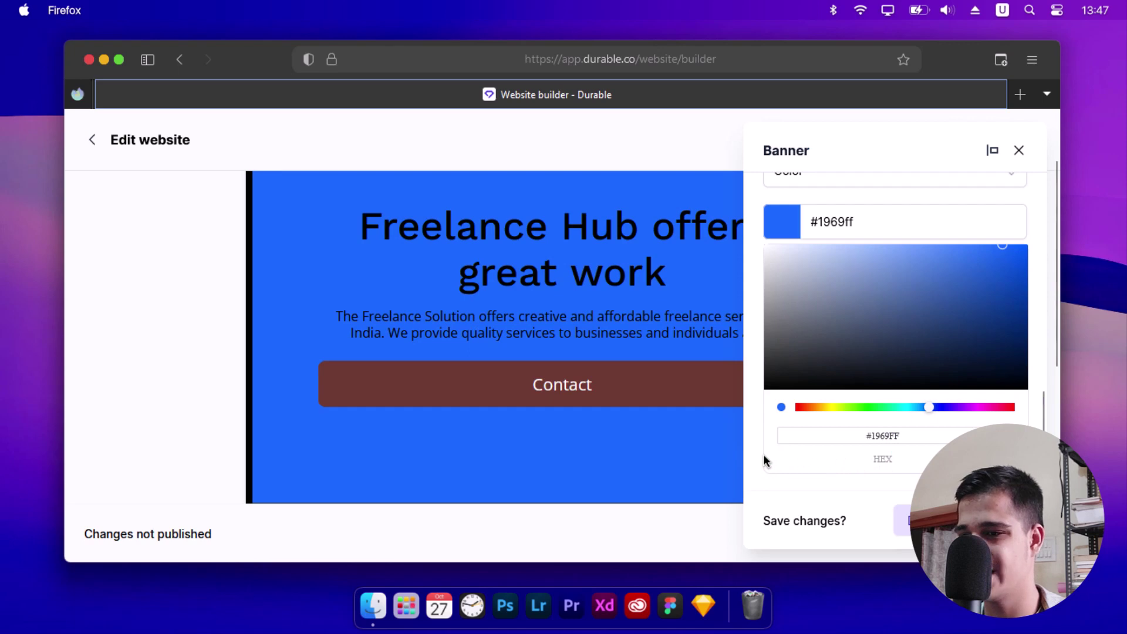
Step: Switch the banner background back to the image and scroll down to the overlay settings
scroll(787, 394, "up", 3)
left_click(820, 276)
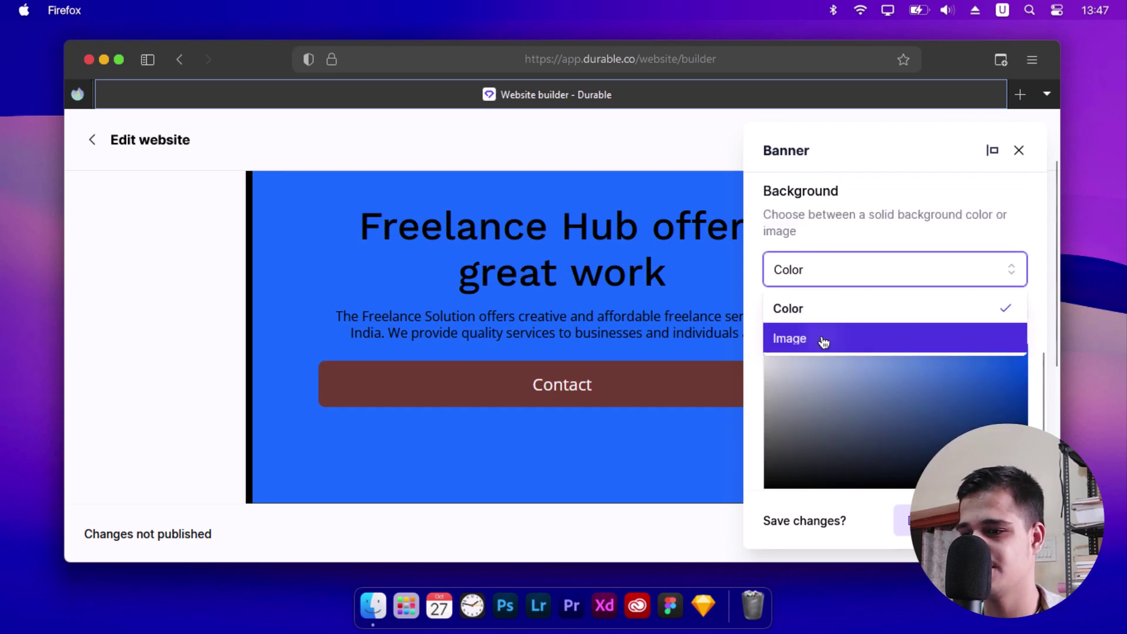
left_click(824, 340)
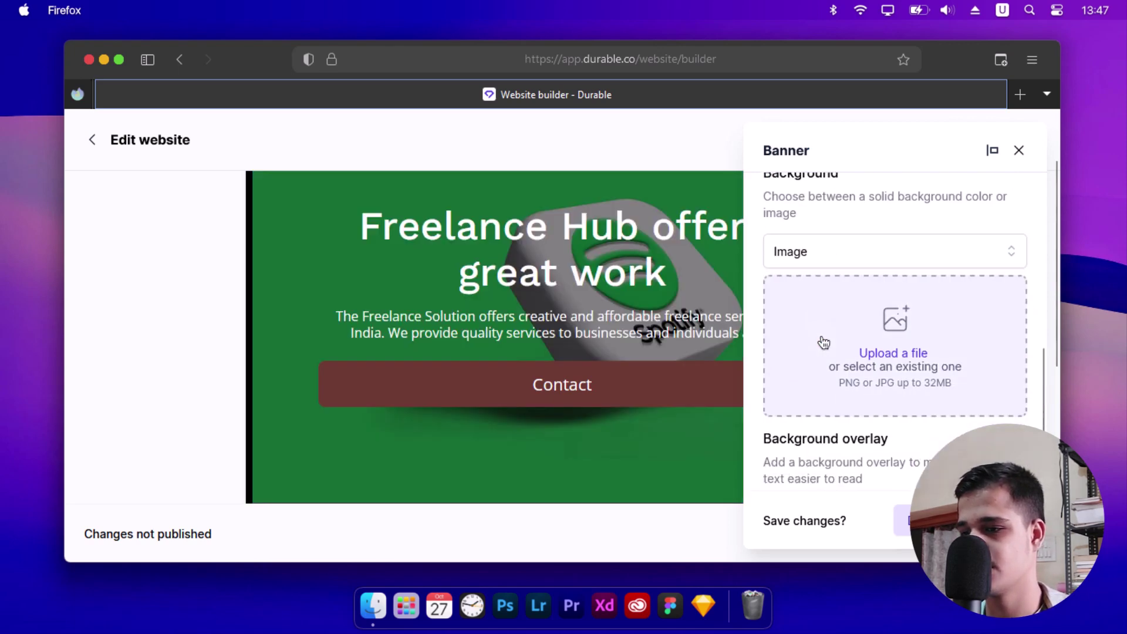
scroll(824, 343, "down", 5)
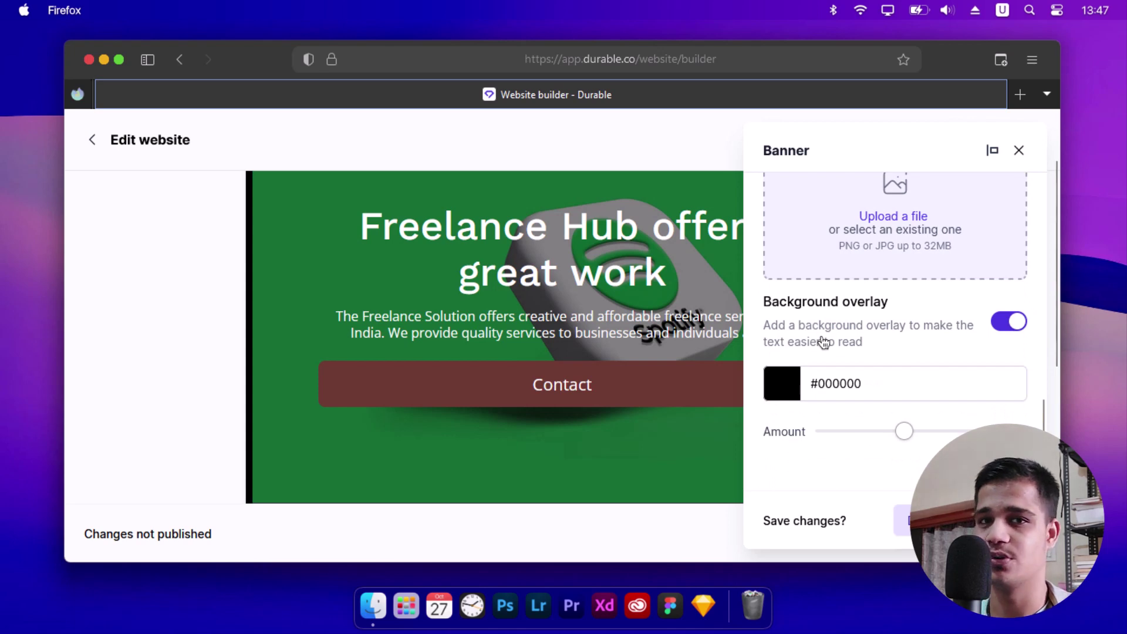
scroll(824, 341, "down", 1)
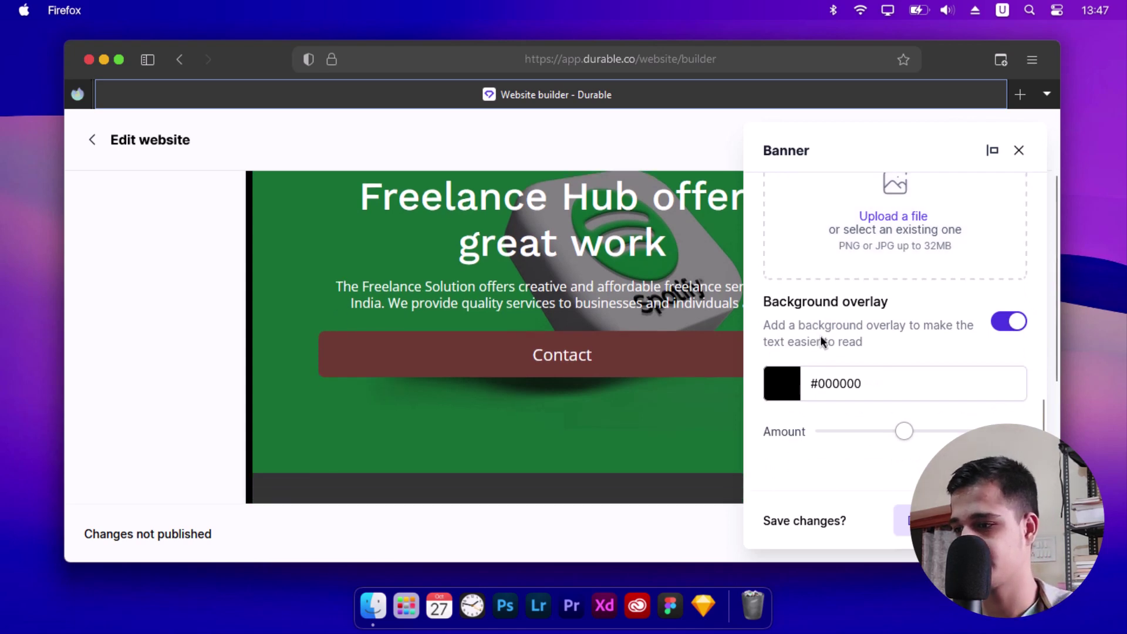
scroll(824, 340, "down", 8)
scroll(824, 340, "down", 3)
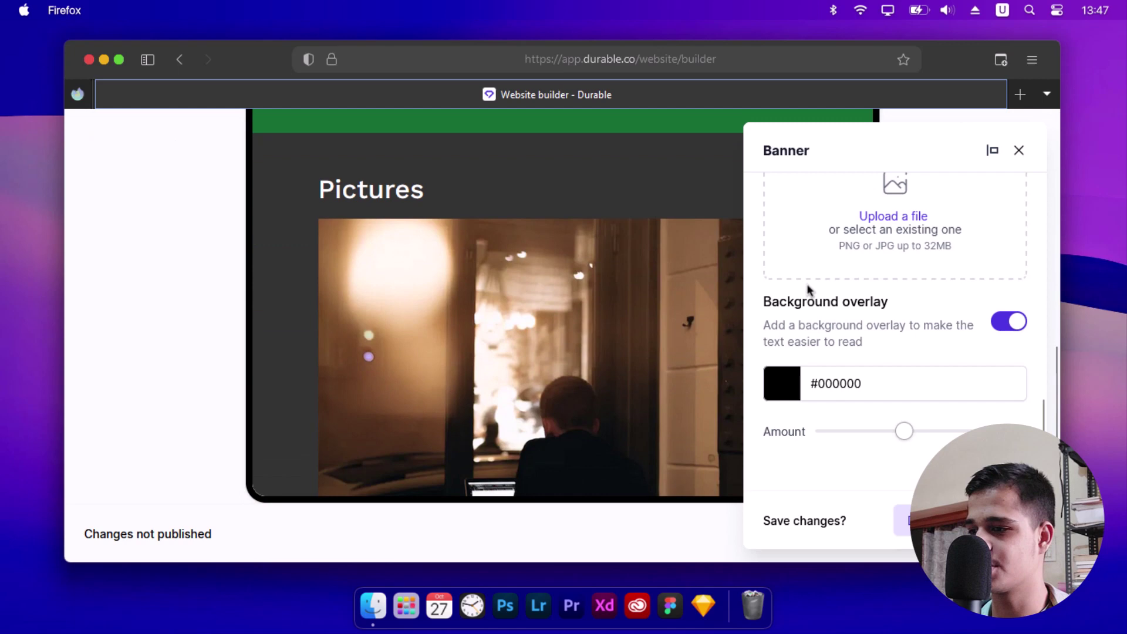
Step: Close the Banner panel and review the testimonial, services, map, contact form and footer sections
left_click(574, 308)
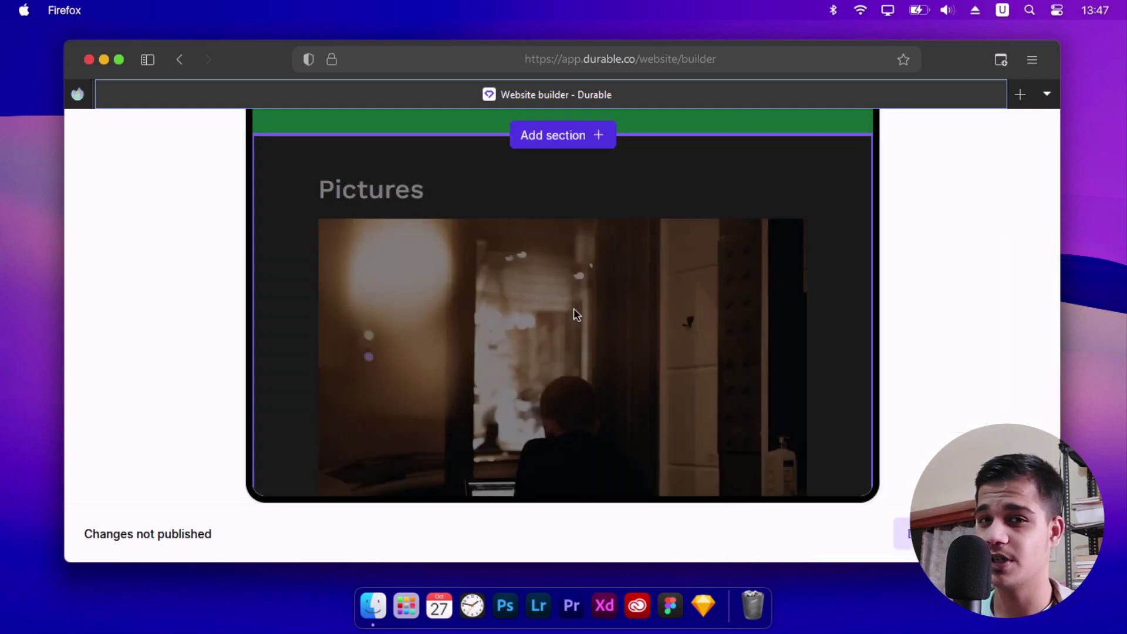
scroll(573, 308, "up", 1)
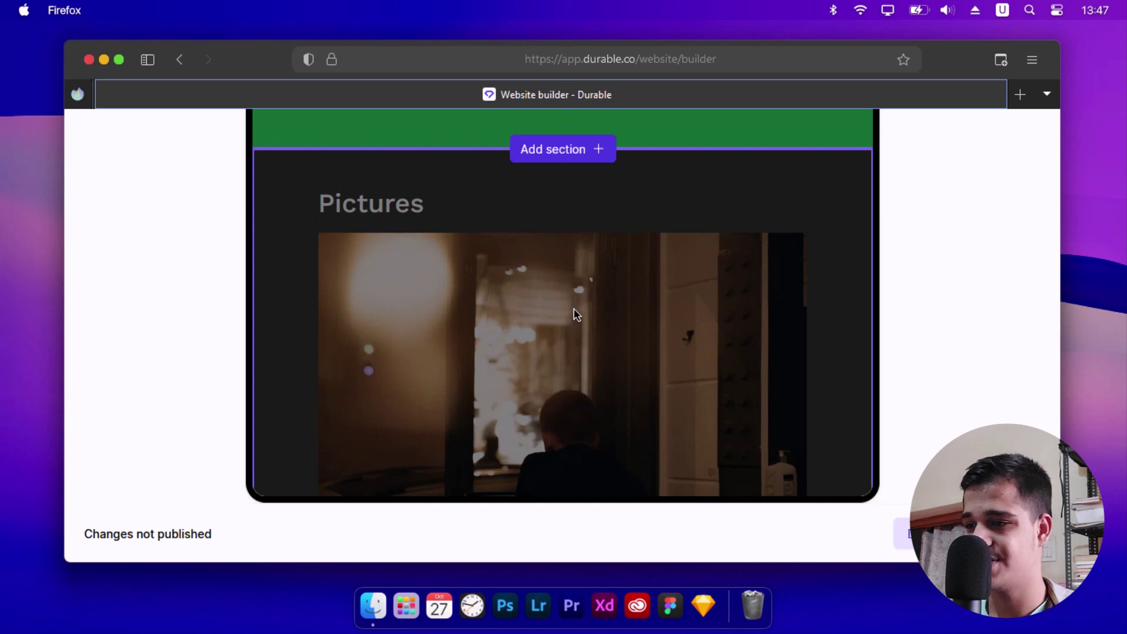
scroll(573, 308, "down", 5)
scroll(573, 308, "down", 3)
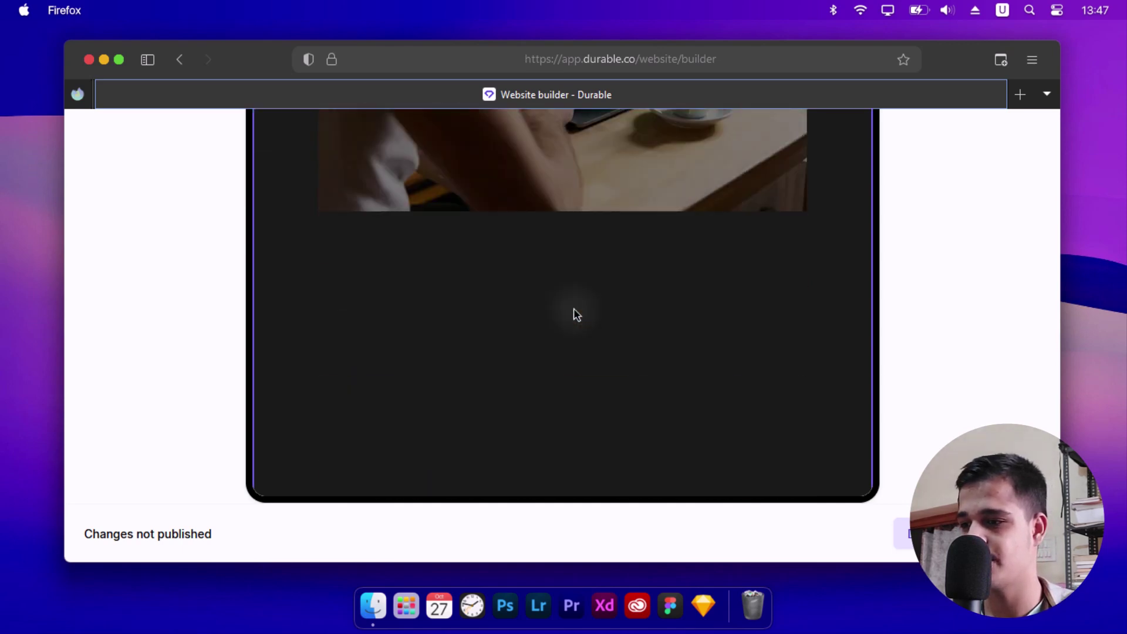
scroll(573, 308, "down", 6)
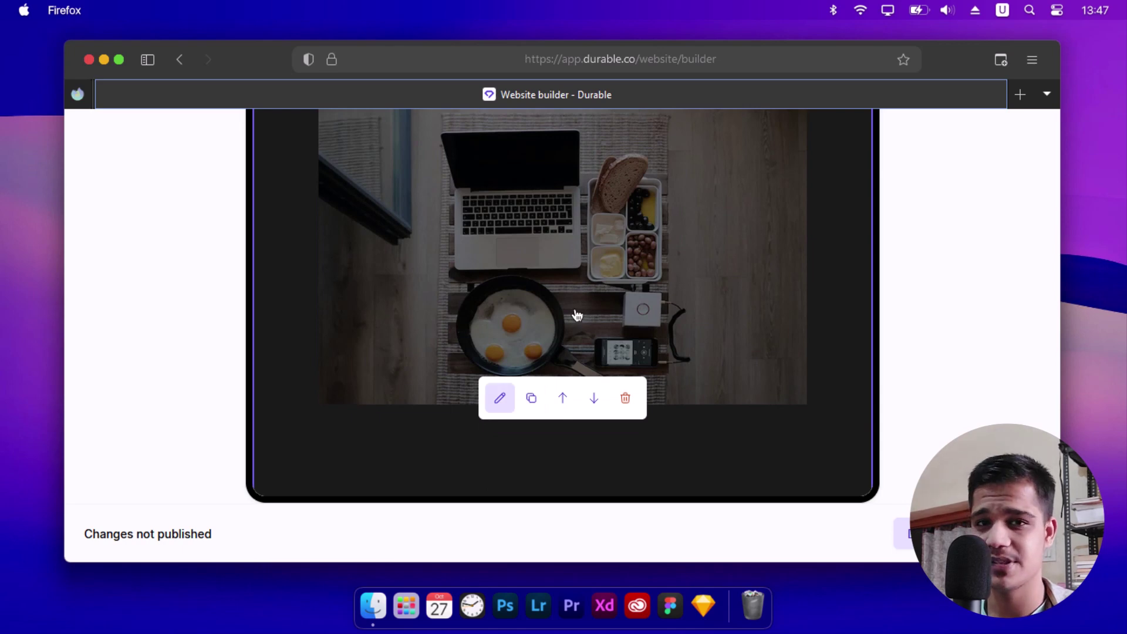
scroll(576, 315, "down", 5)
scroll(576, 315, "down", 3)
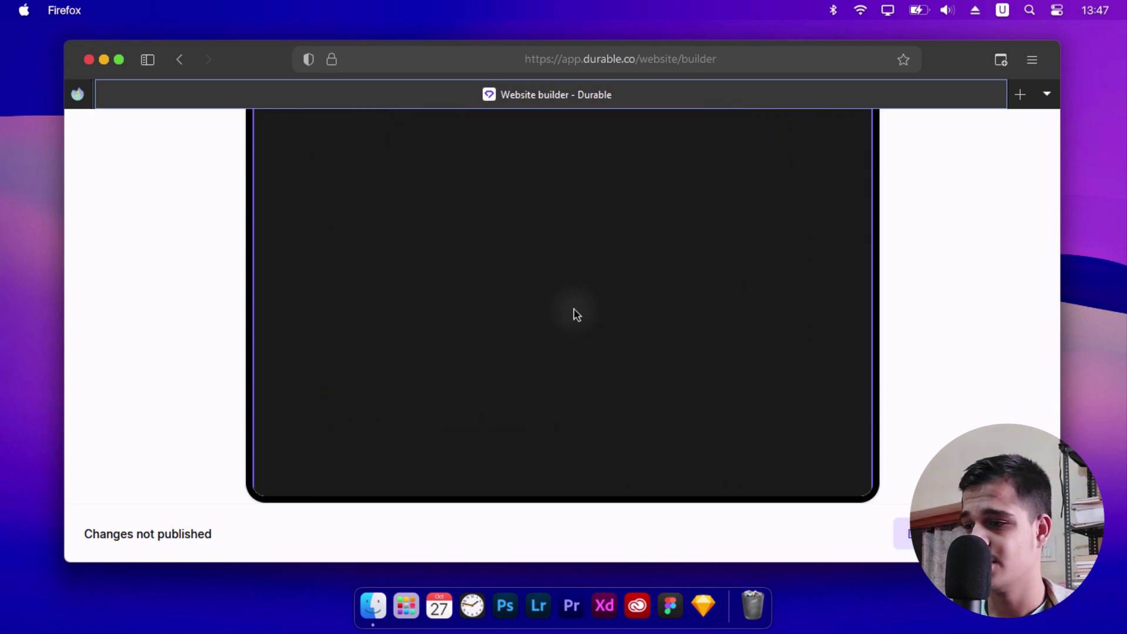
scroll(576, 315, "down", 2)
scroll(576, 315, "down", 5)
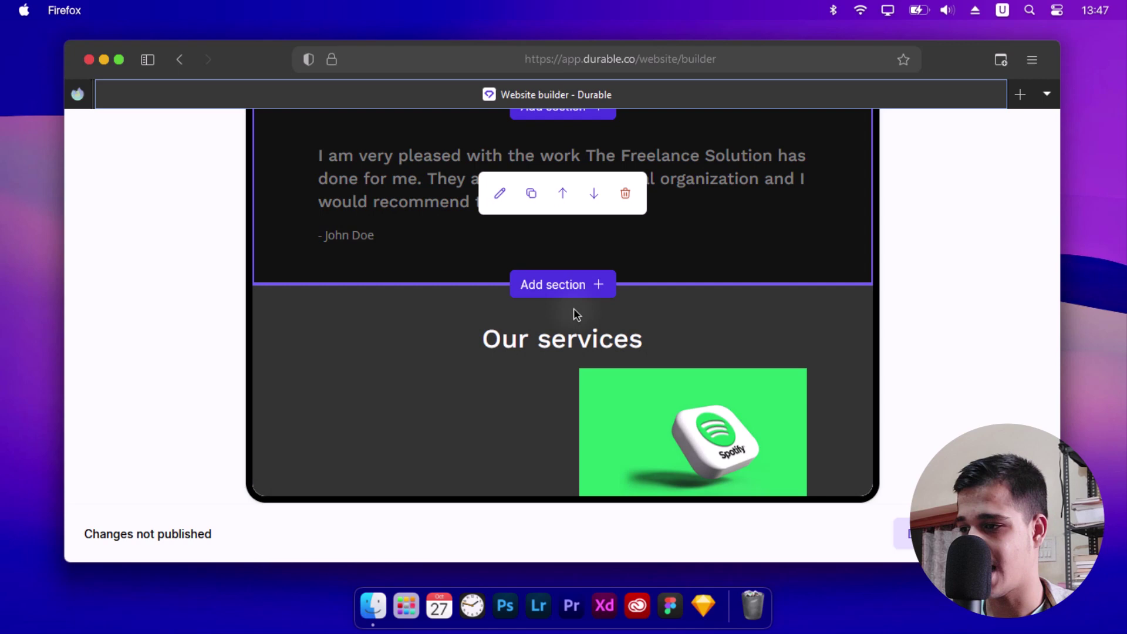
scroll(576, 315, "up", 2)
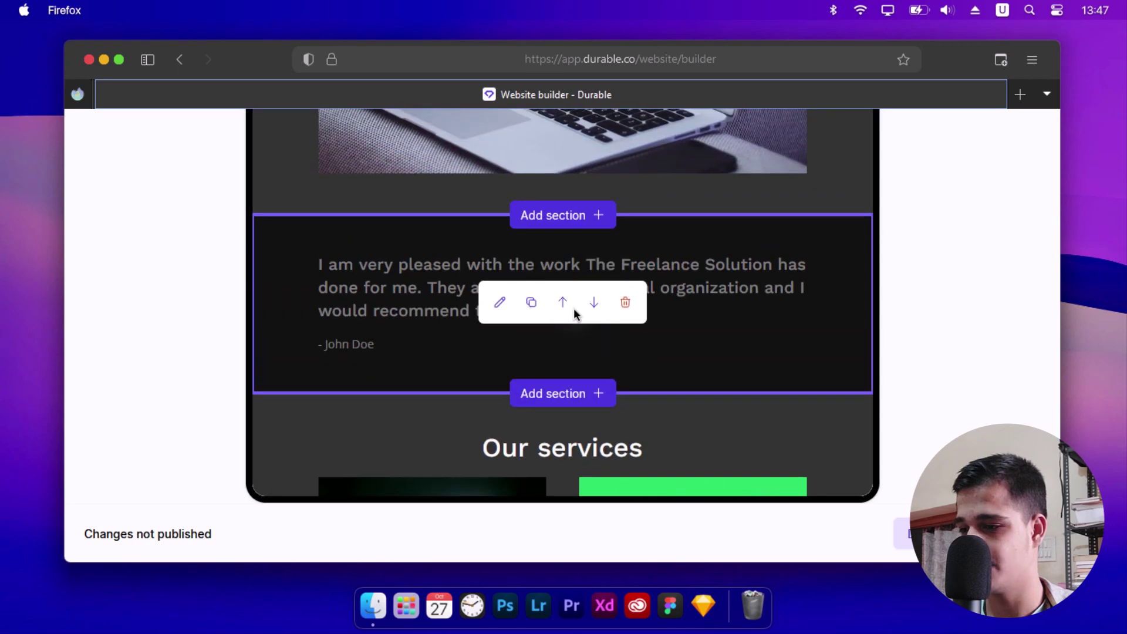
scroll(574, 311, "down", 5)
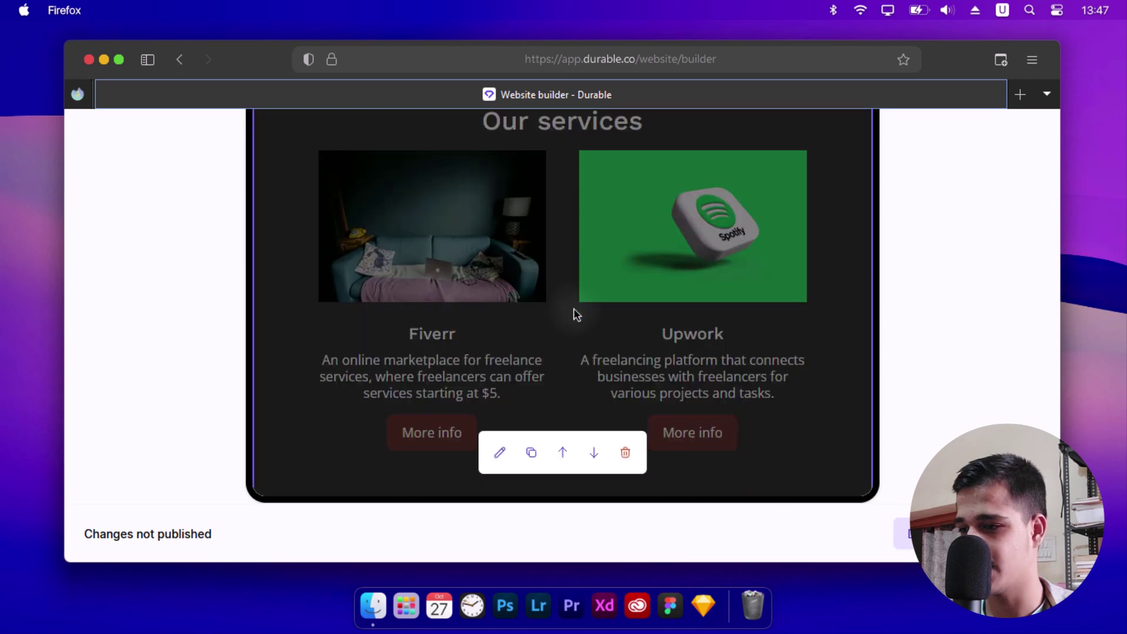
scroll(575, 314, "down", 5)
scroll(575, 314, "down", 7)
scroll(574, 314, "up", 3)
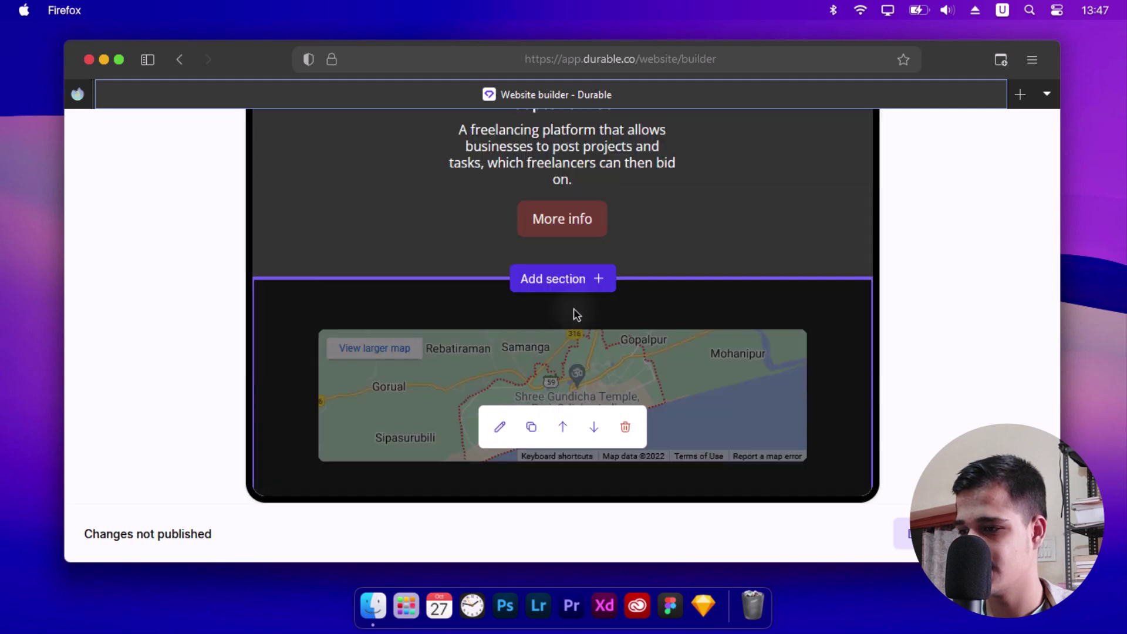
scroll(574, 311, "up", 1)
scroll(574, 310, "down", 5)
scroll(574, 311, "down", 1)
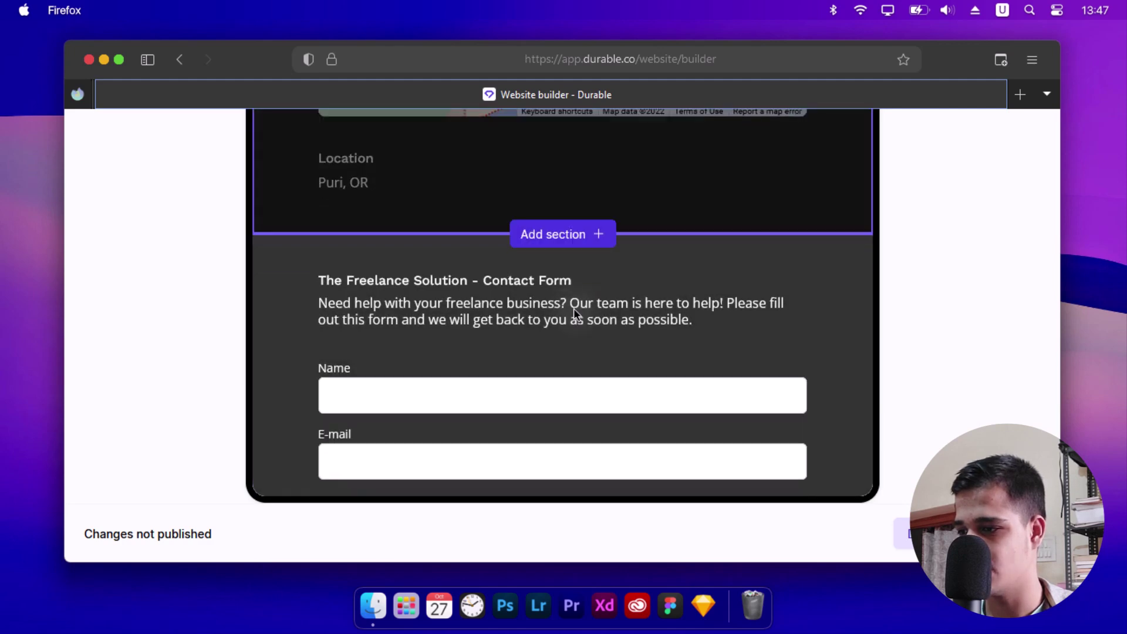
scroll(574, 313, "down", 3)
scroll(575, 313, "down", 5)
scroll(574, 313, "down", 4)
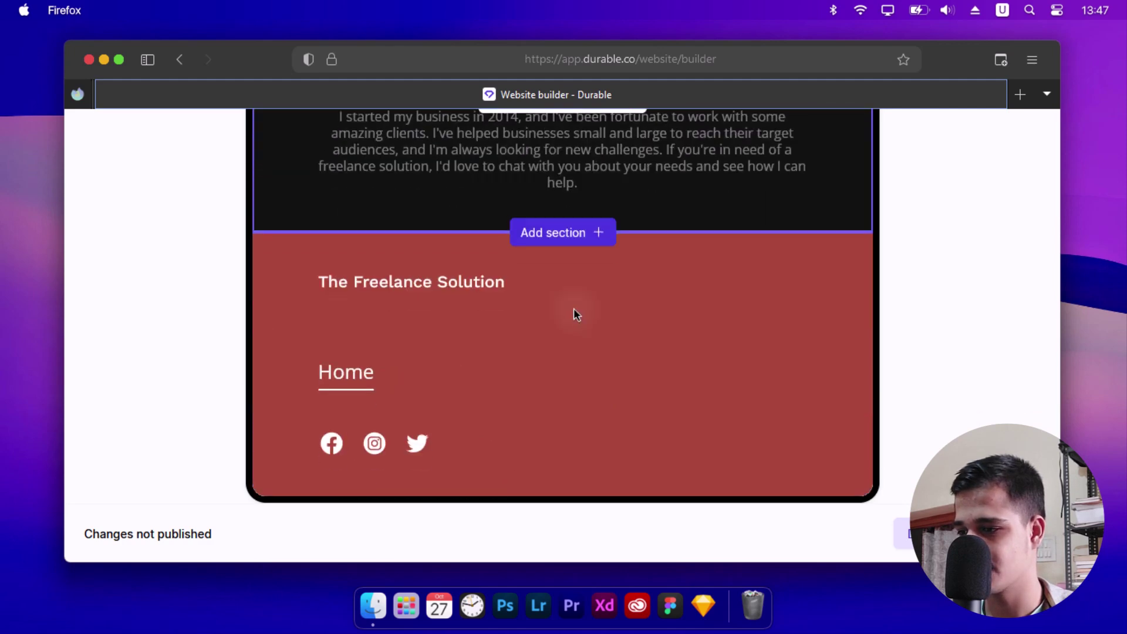
scroll(575, 314, "up", 5)
scroll(574, 314, "up", 6)
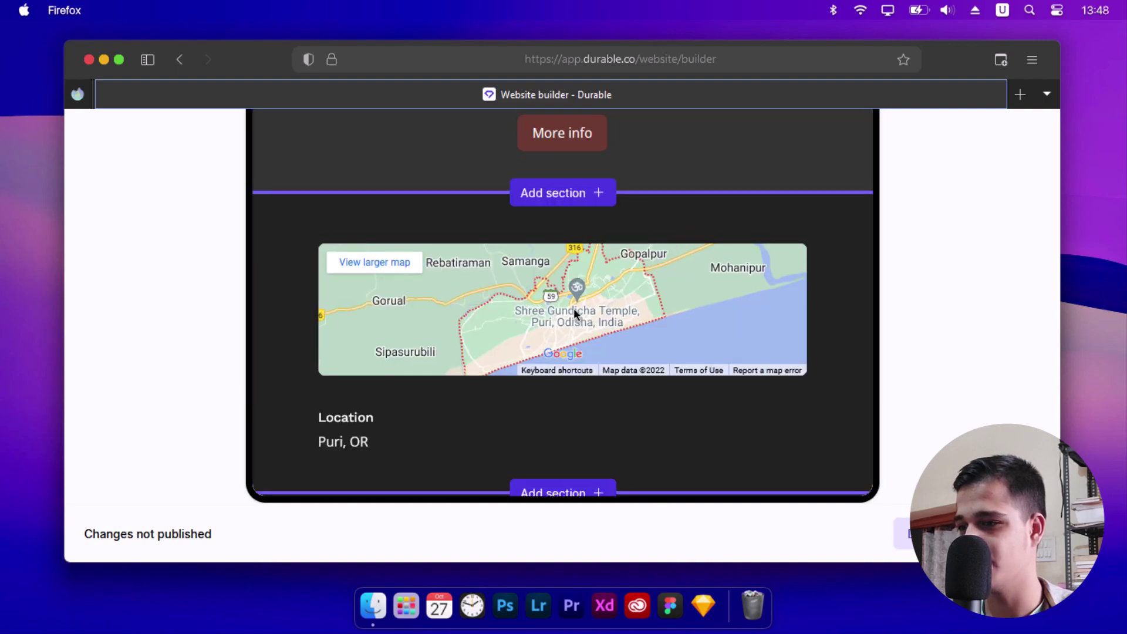
scroll(573, 308, "up", 5)
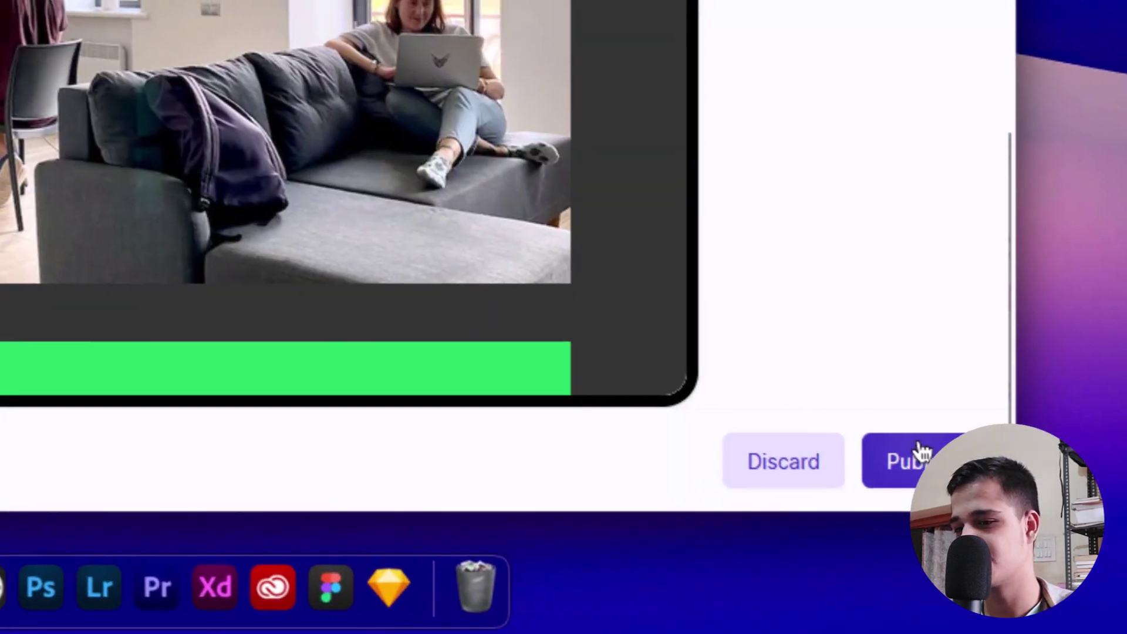
Step: Begin publishing the site with Public visibility
left_click(922, 452)
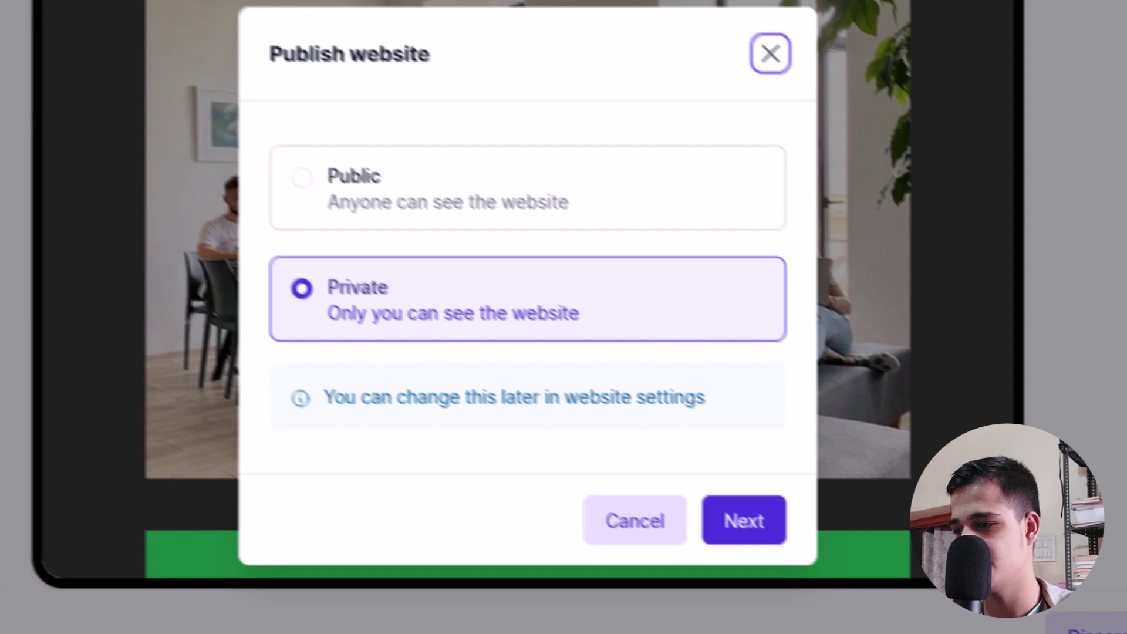
left_click(404, 241)
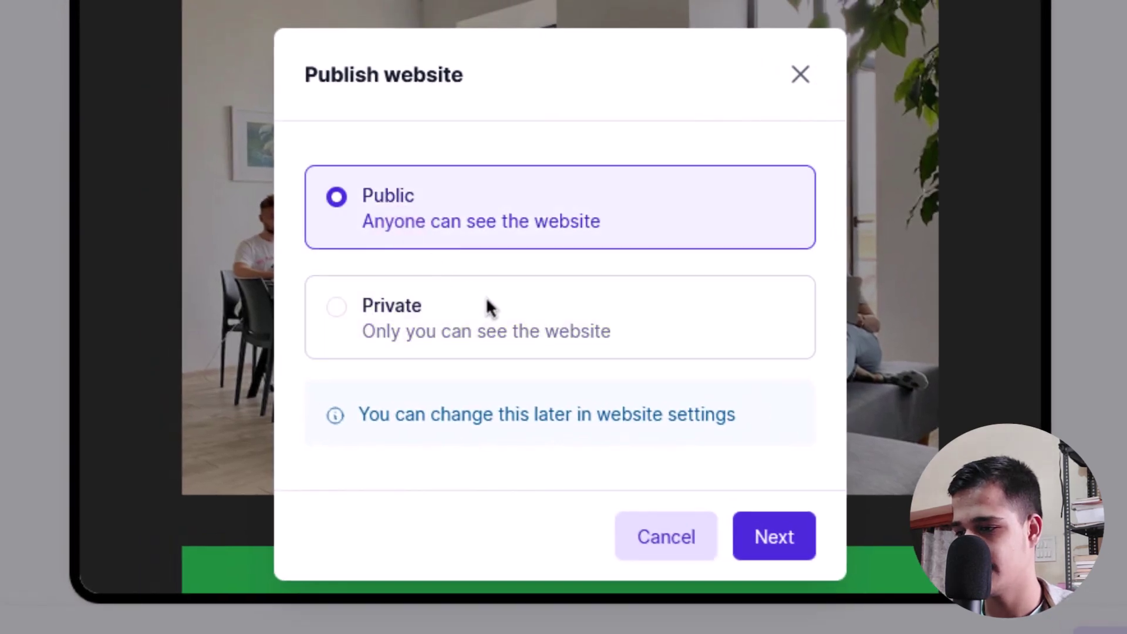
left_click(784, 535)
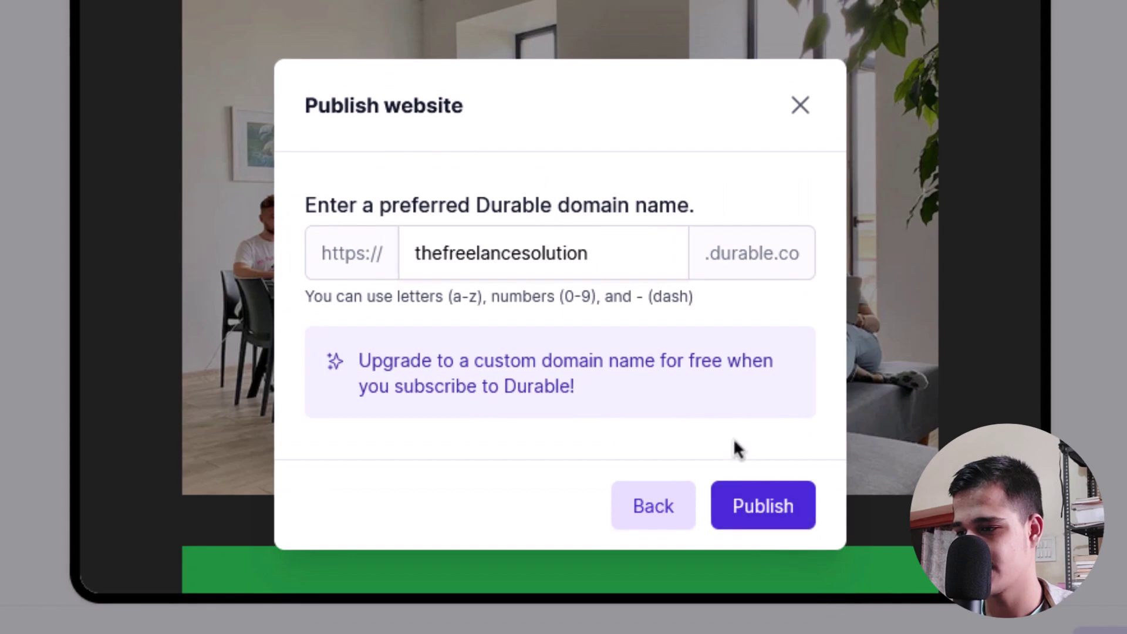
Step: Change the domain to thefreelancehub.durable.co, publish, and copy the share link
mouse_move(636, 254)
left_mouse_down()
mouse_move(410, 238)
mouse_move(392, 253)
left_mouse_up()
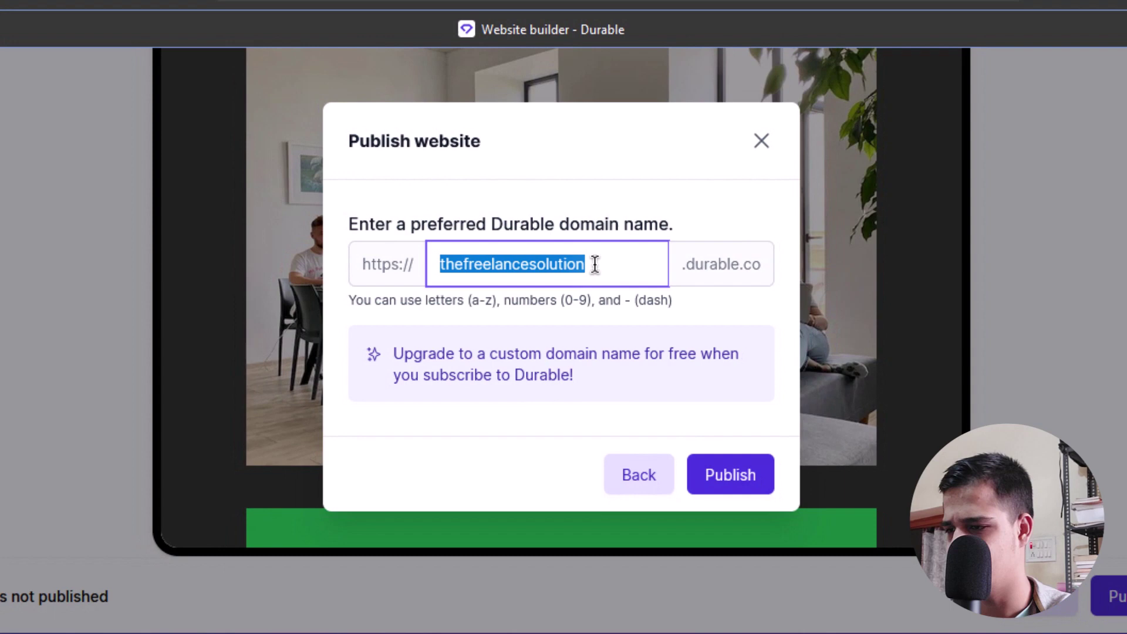
left_click_drag(587, 263, 528, 263)
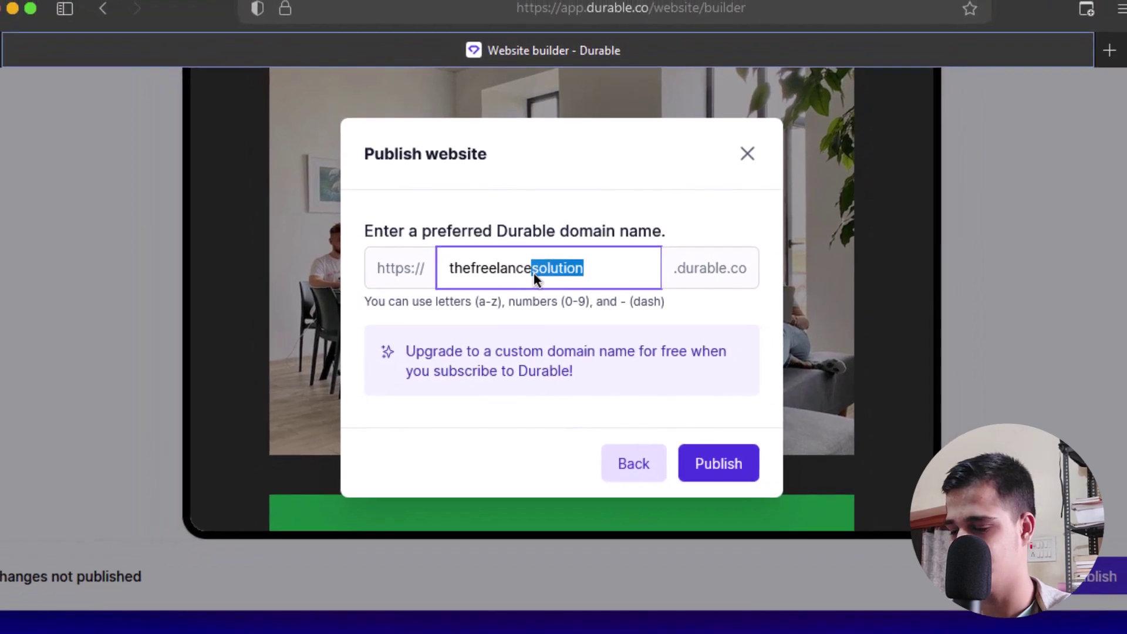
type("hub")
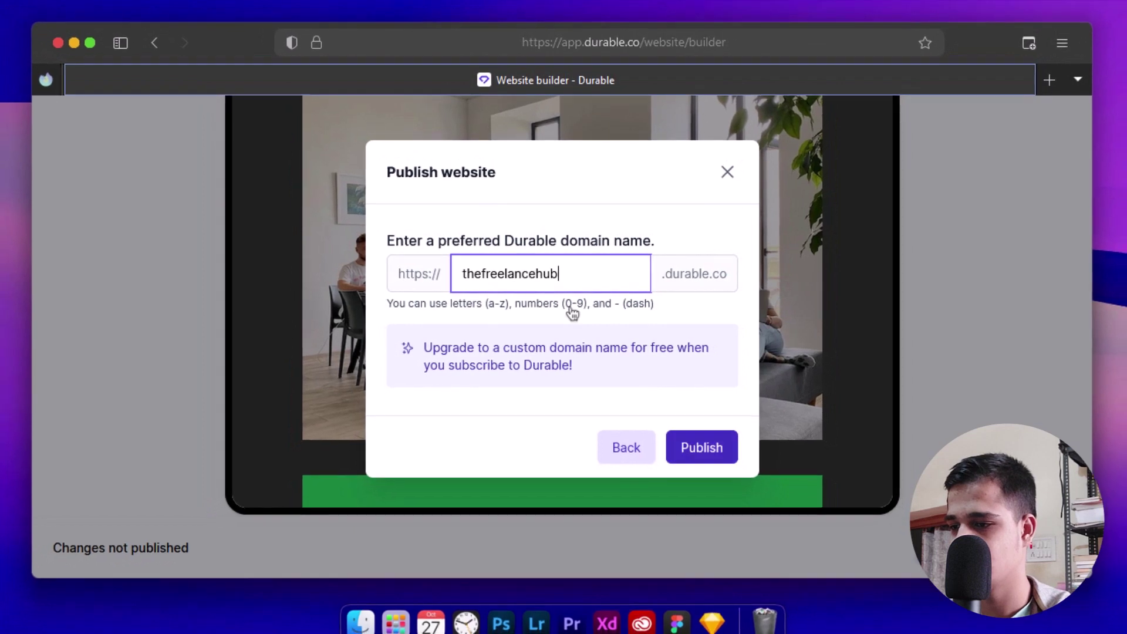
left_click(720, 449)
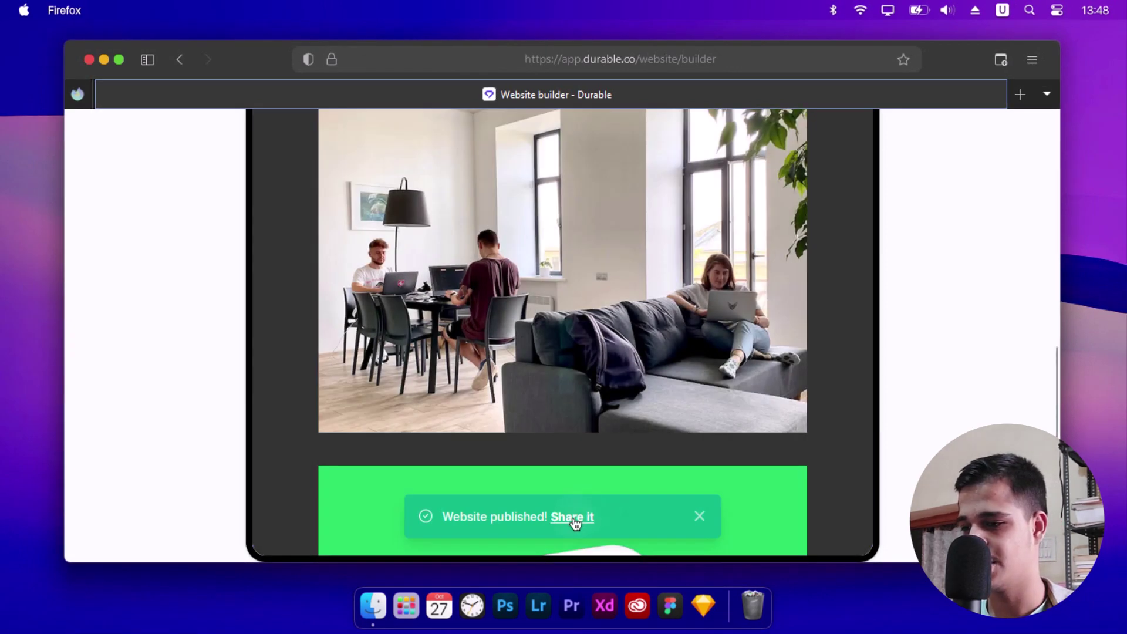
left_click(575, 522)
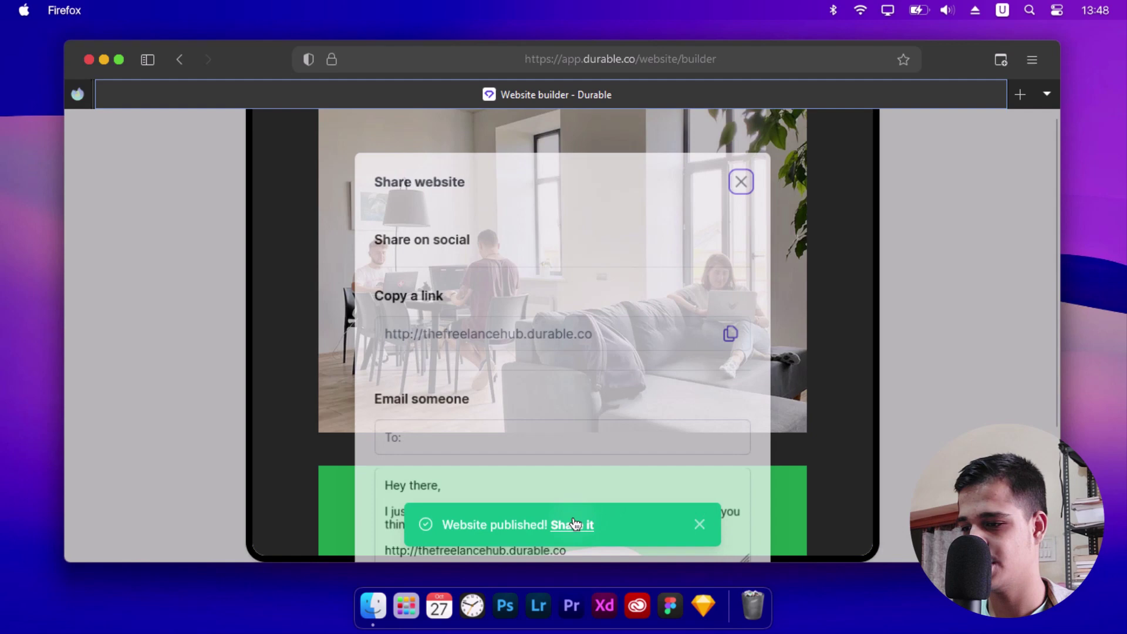
left_click(731, 334)
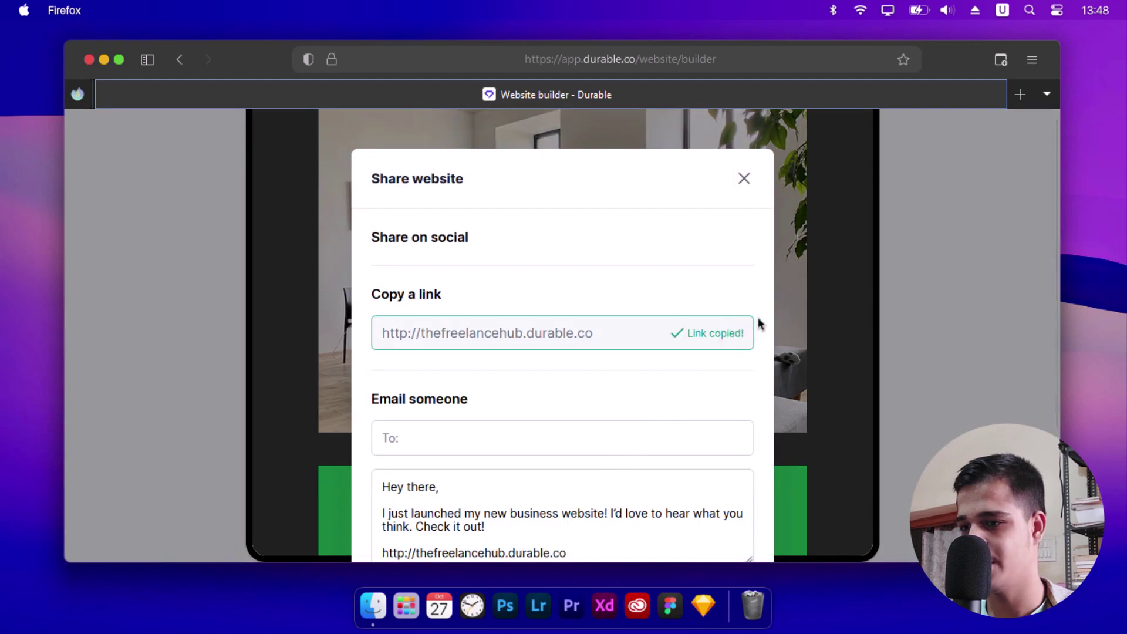
Step: Load thefreelancehub.durable.co in a new Firefox tab and scroll through the live site
left_click(1023, 96)
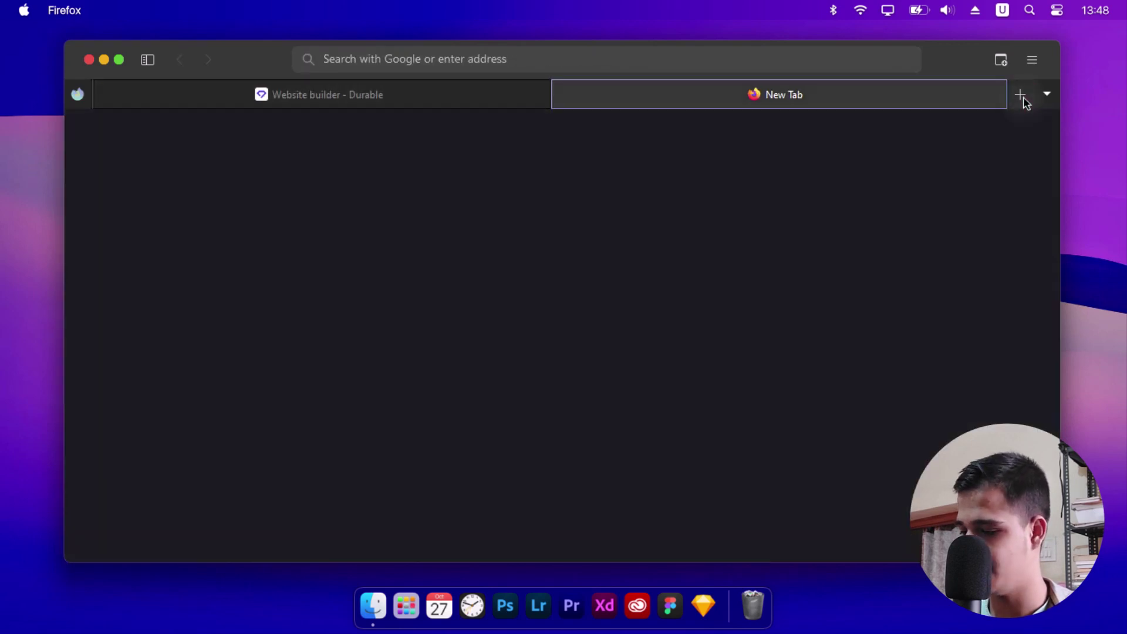
type("http://thefreelancehub.durable.co")
key("Return")
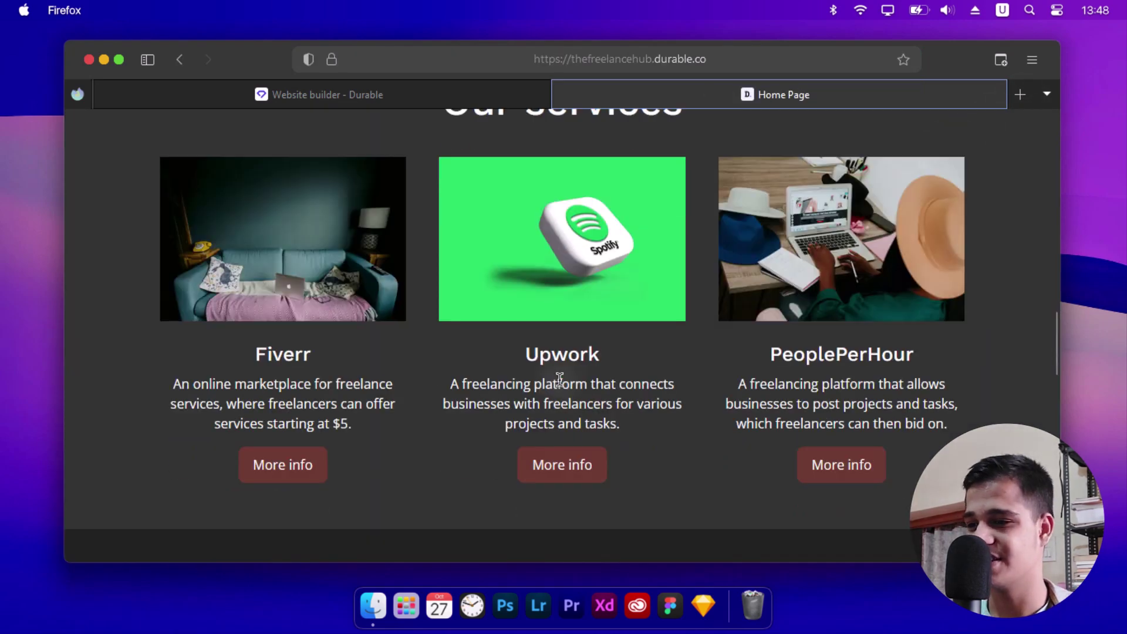
scroll(559, 378, "down", 3)
scroll(559, 379, "down", 3)
scroll(560, 382, "down", 4)
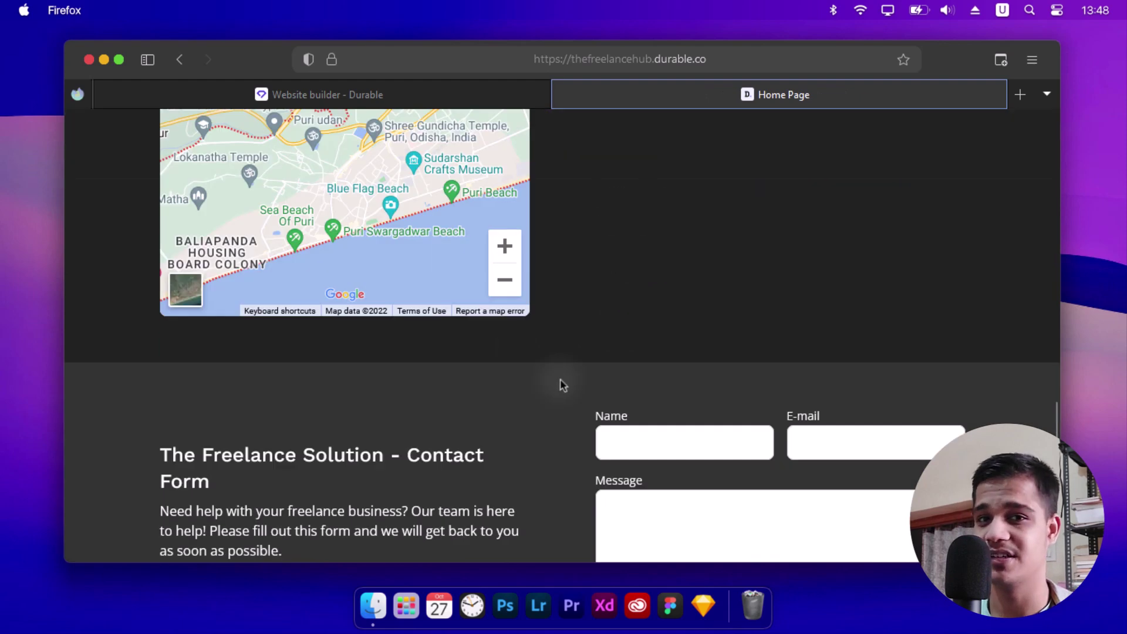